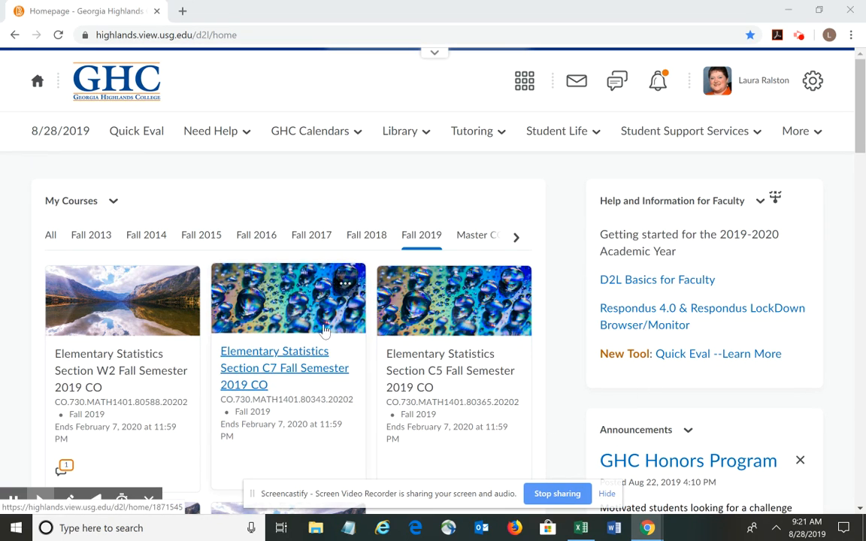
- Open the report list for the Class Survey in the Elementary Statistics Section W2 course
left_click(116, 360)
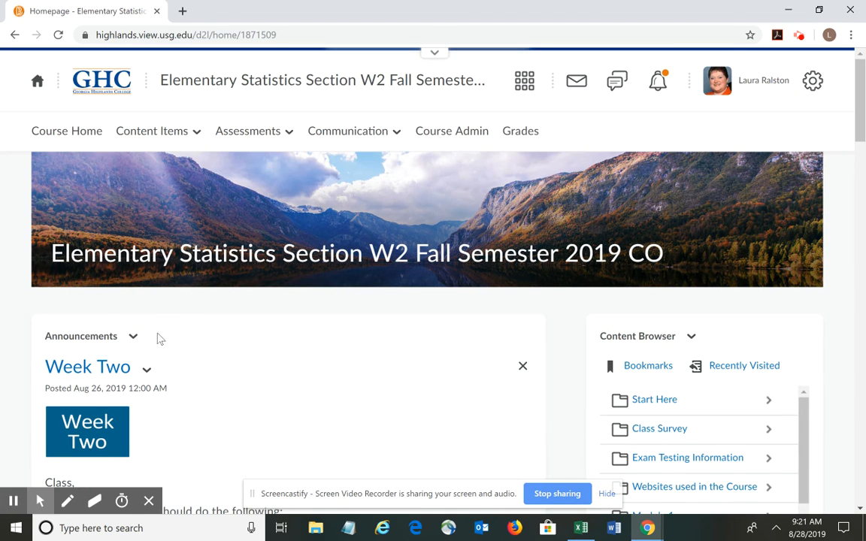
left_click(197, 135)
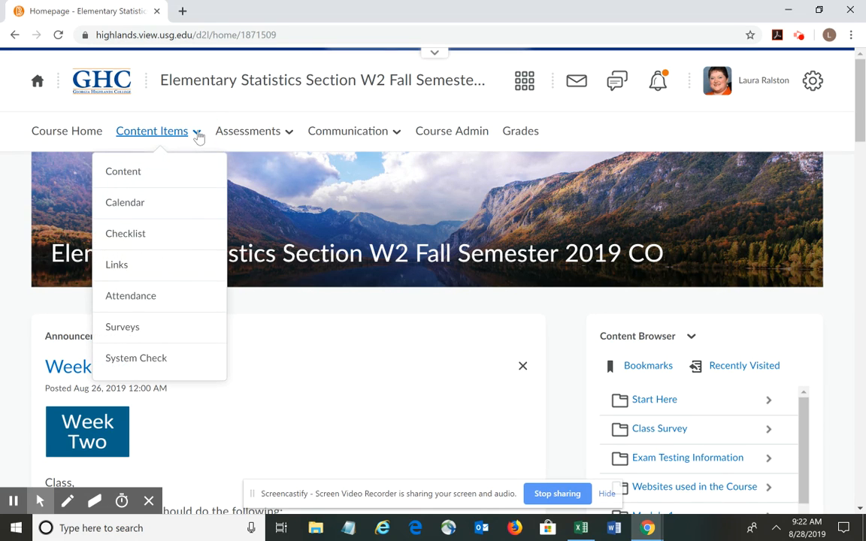
left_click(143, 333)
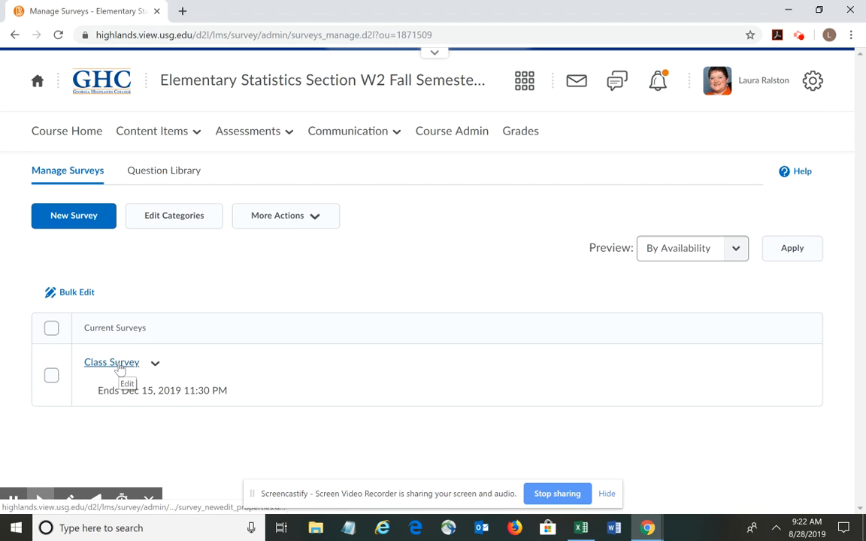
left_click(118, 366)
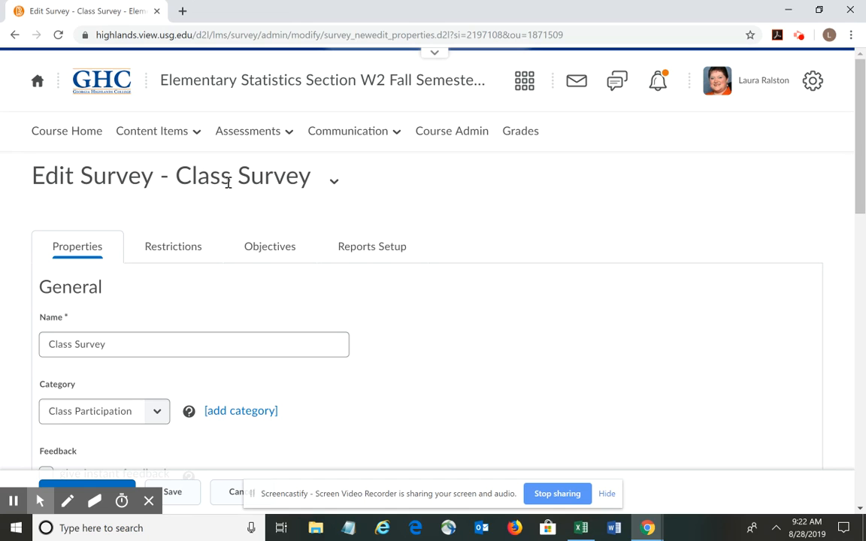
left_click(334, 183)
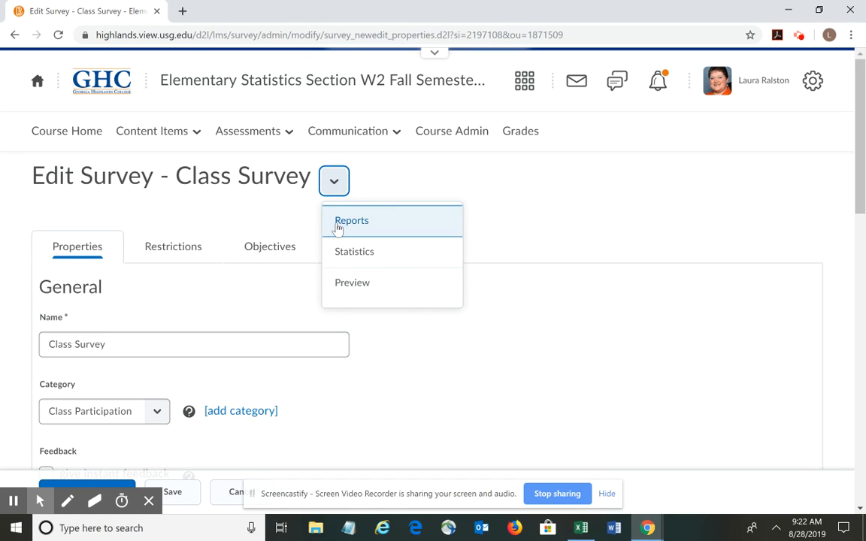
left_click(338, 223)
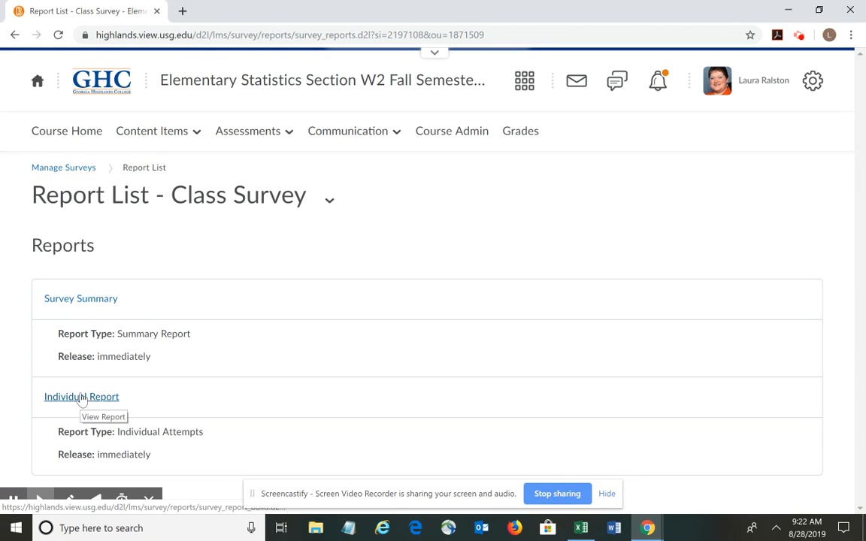
- Generate the Survey Summary report as an Excel file for attempts completed from 8/21/2019 to 8/28/2019
left_click(106, 302)
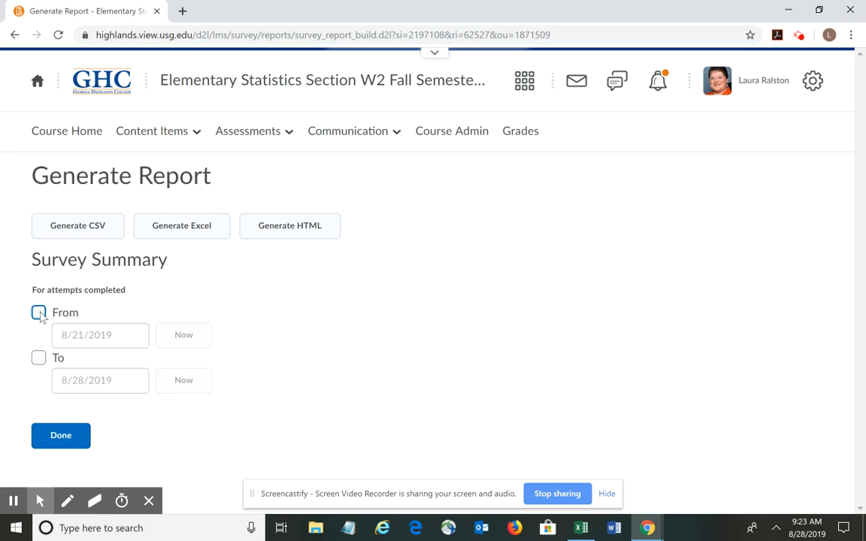
left_click(39, 313)
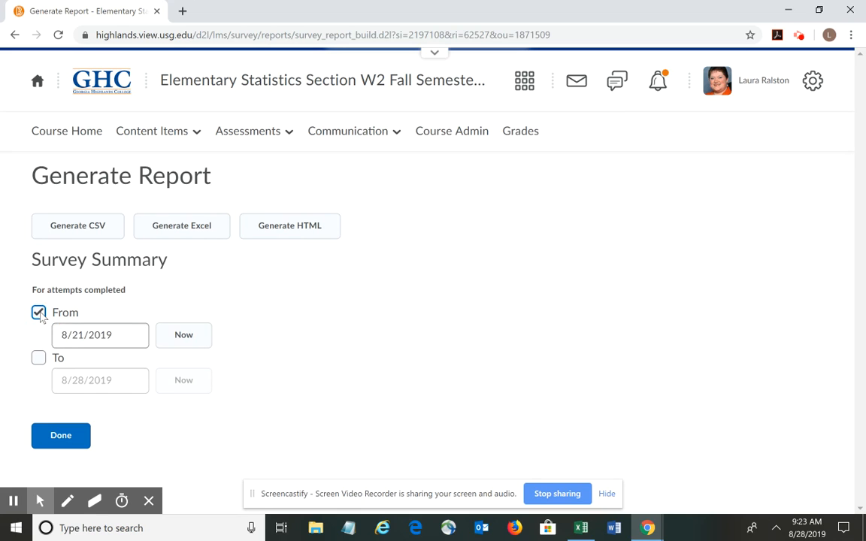
left_click(38, 359)
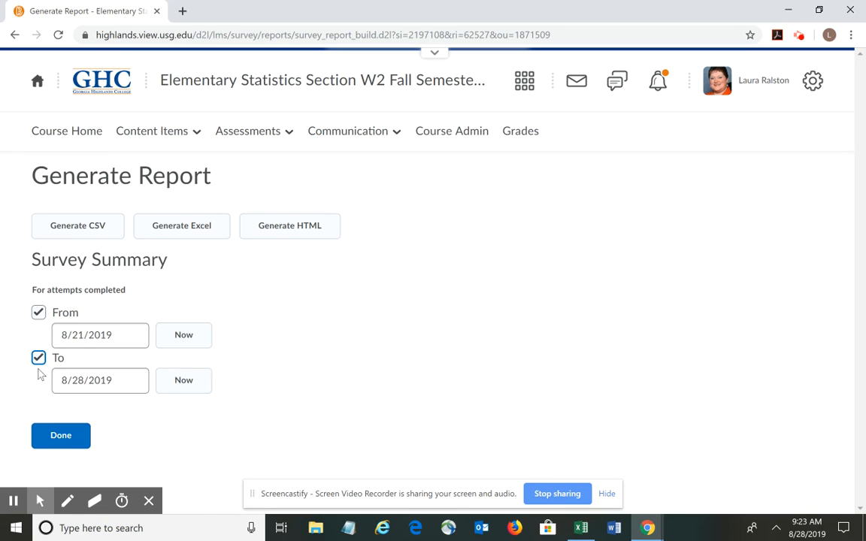
left_click(188, 236)
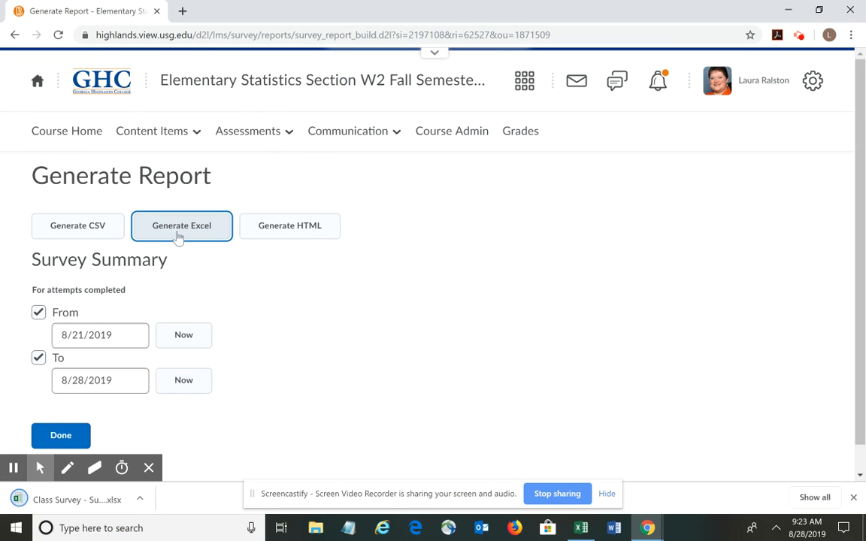
- Open the downloaded Class Survey summary report in Excel, enable editing, and widen the Q Text column
left_click(90, 506)
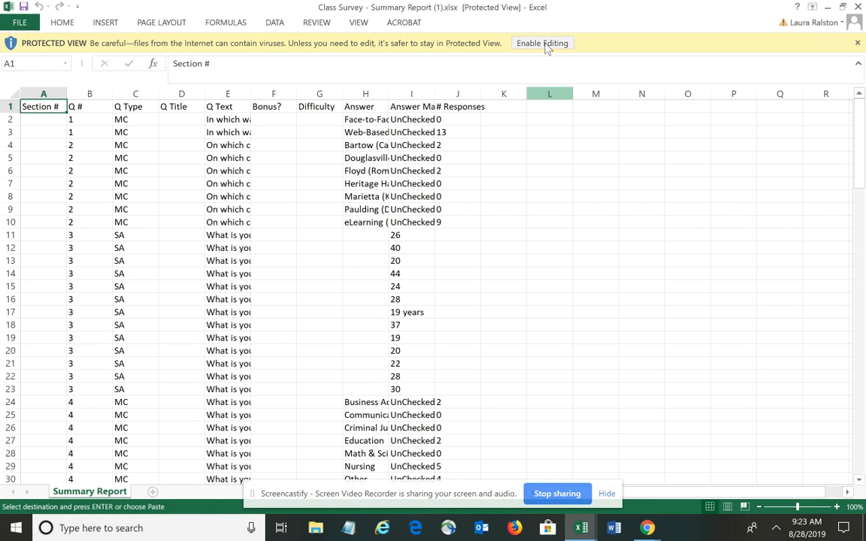
left_click(544, 44)
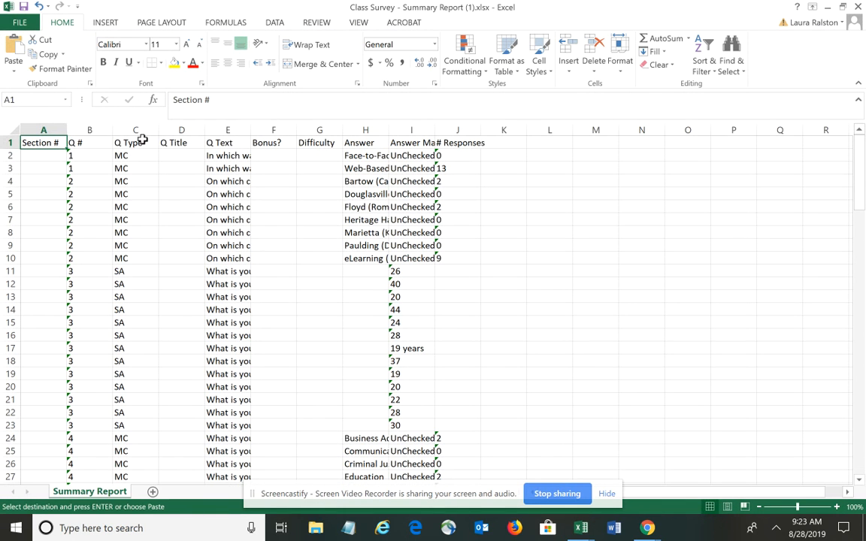
left_click_drag(251, 133, 314, 147)
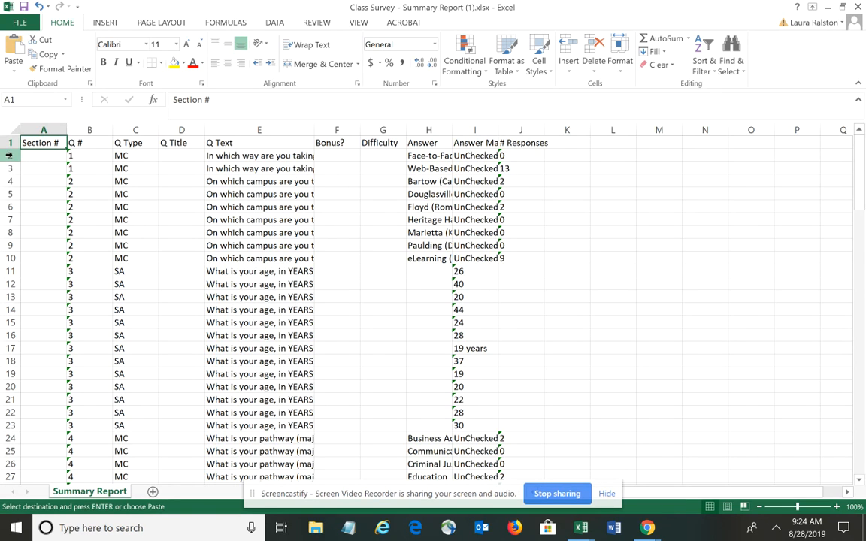
- Highlight the question 1 rows (2 to 3) and switch to the Classroom Participation Activity #1 workbook
left_click_drag(9, 155, 8, 167)
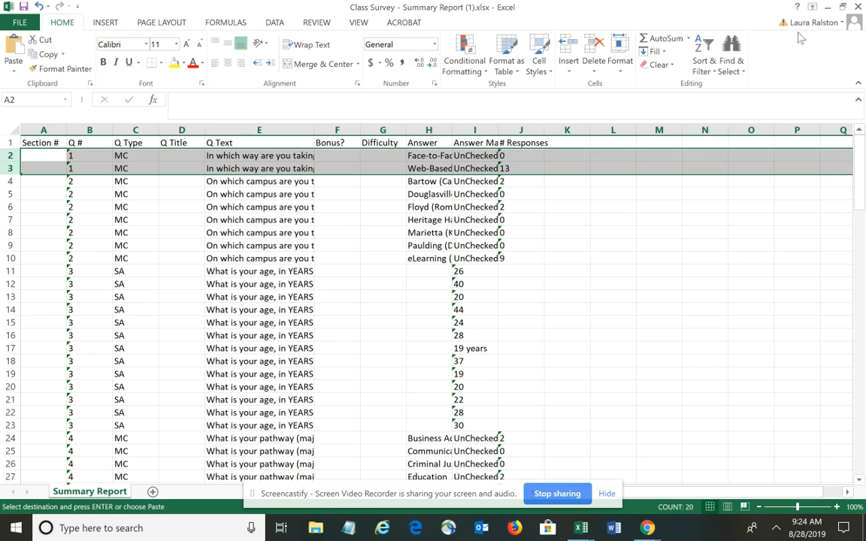
left_click(829, 6)
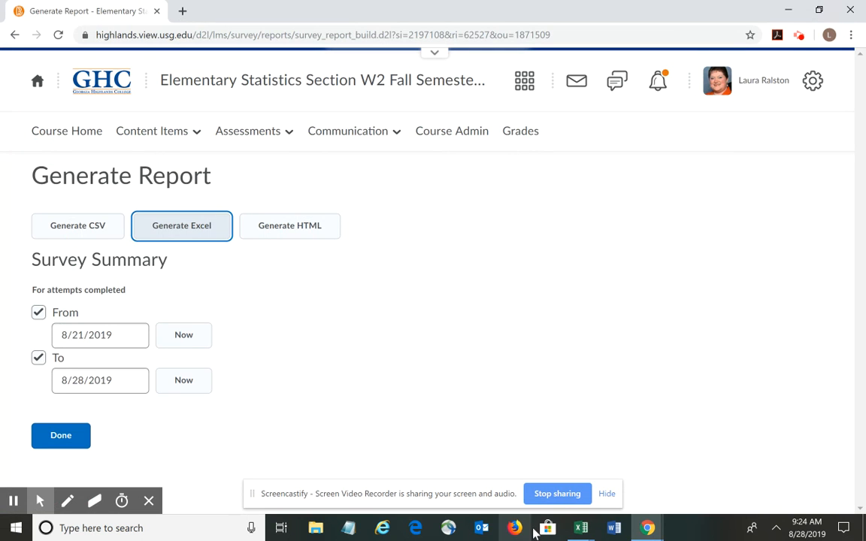
left_click(581, 528)
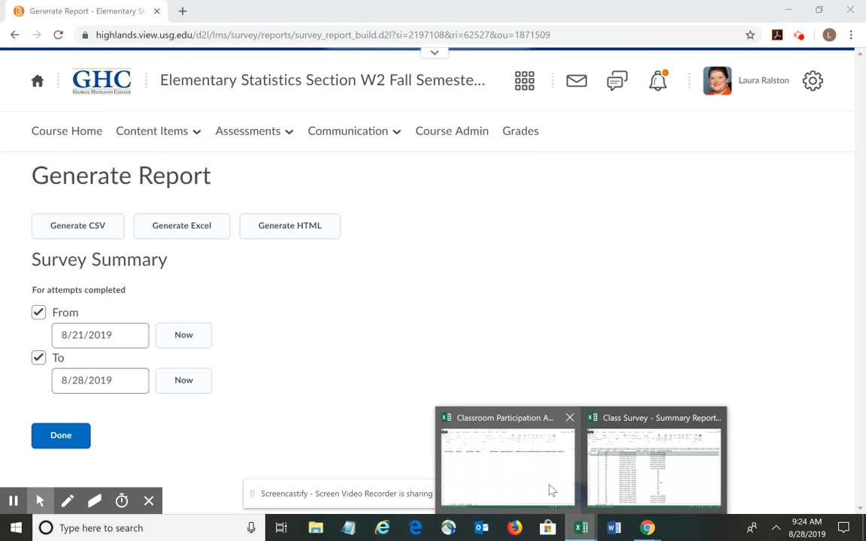
left_click(551, 490)
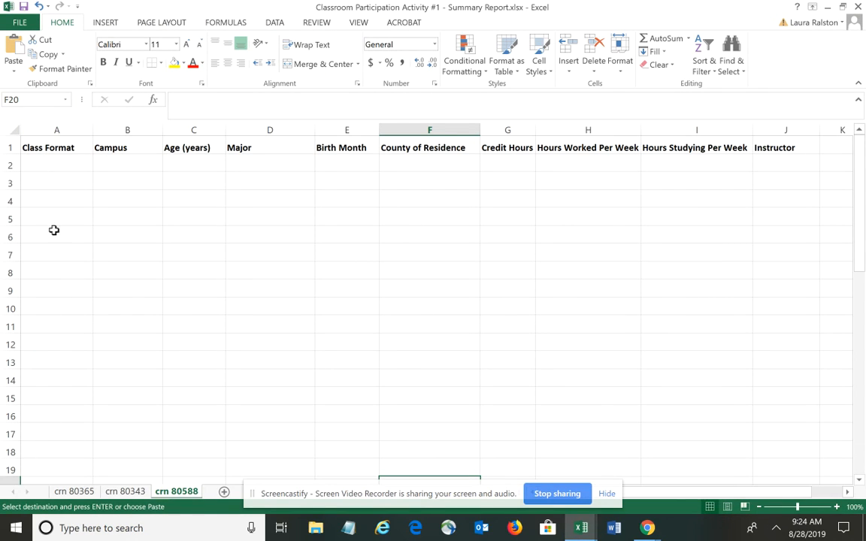
- Enter Web-based as the first Class Format value in cell A2 of the crn 80588 sheet
left_click(58, 163)
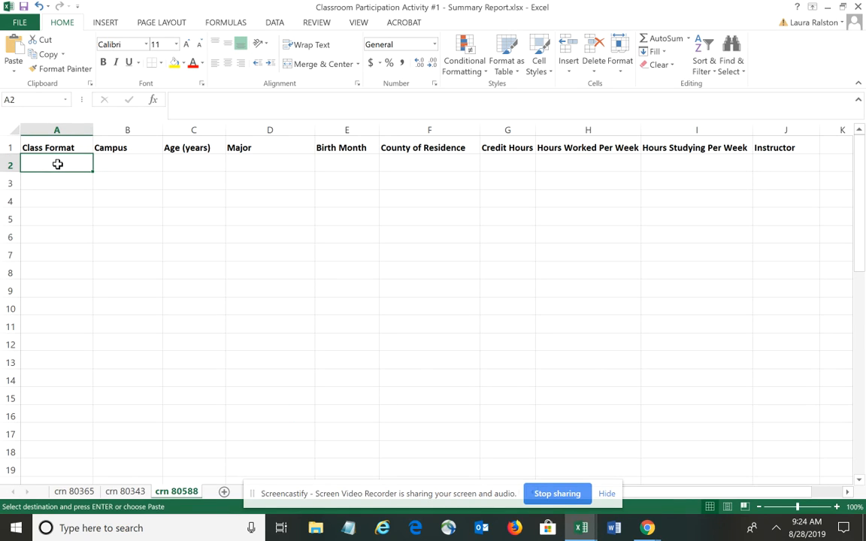
type("Web")
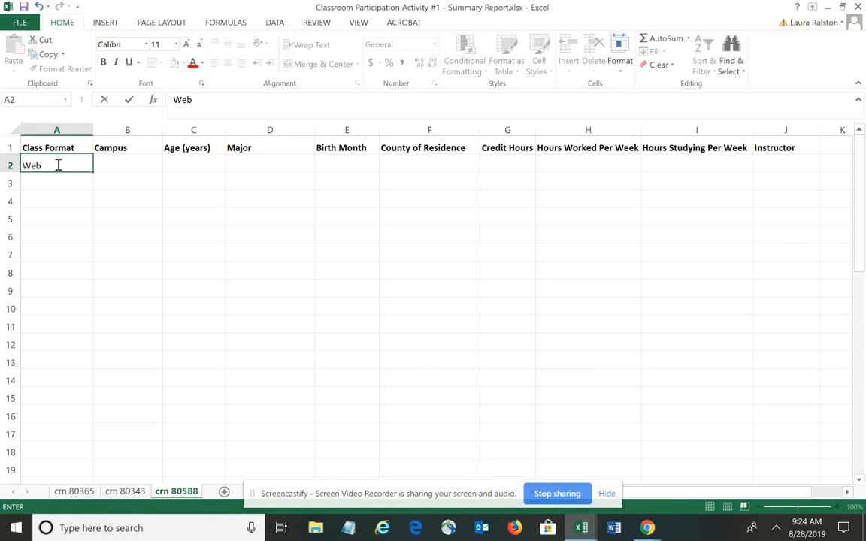
key("Return")
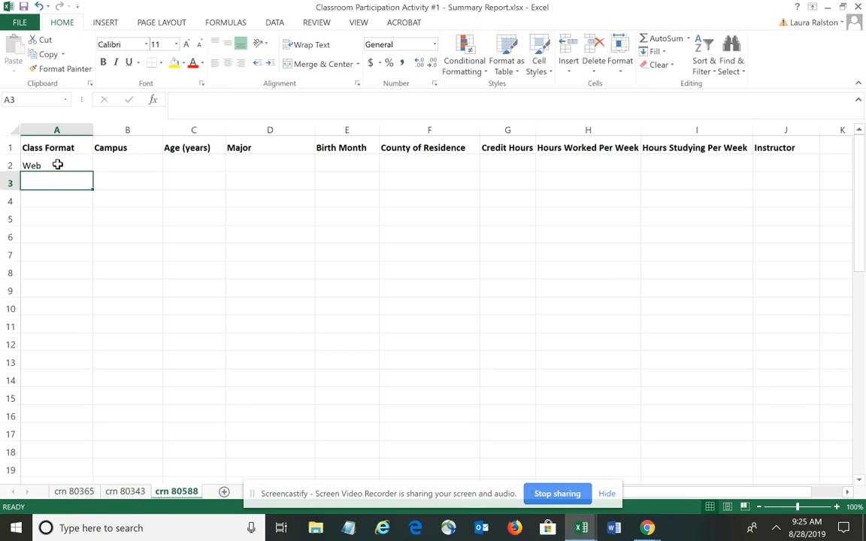
left_click(57, 165)
type("S")
type("W")
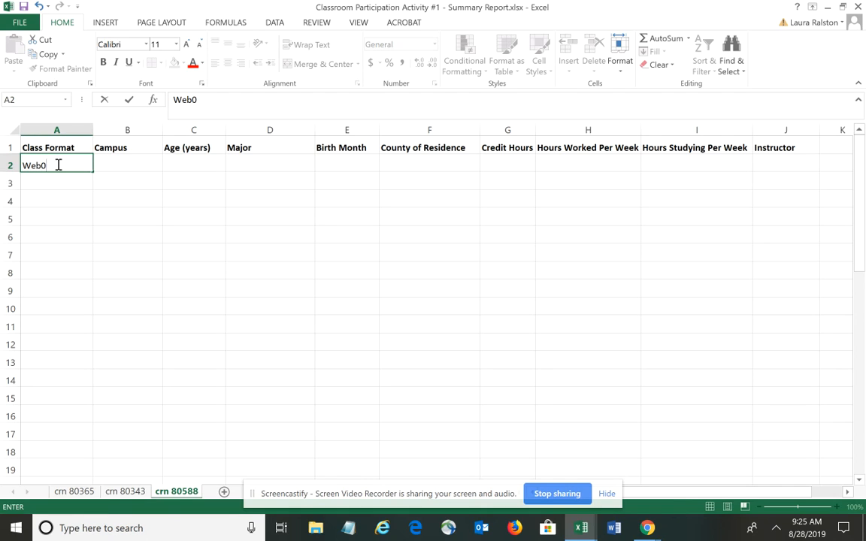
type("eb-based")
key("Return")
- Copy the Web-based entry from A2 into cells A3 through A14 of the Class Format column
left_click(58, 165)
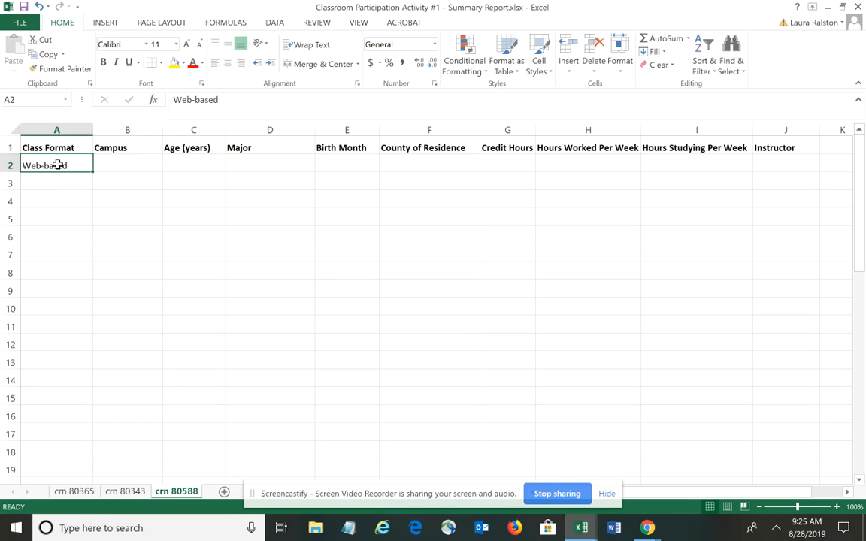
left_click(46, 54)
left_click(57, 182)
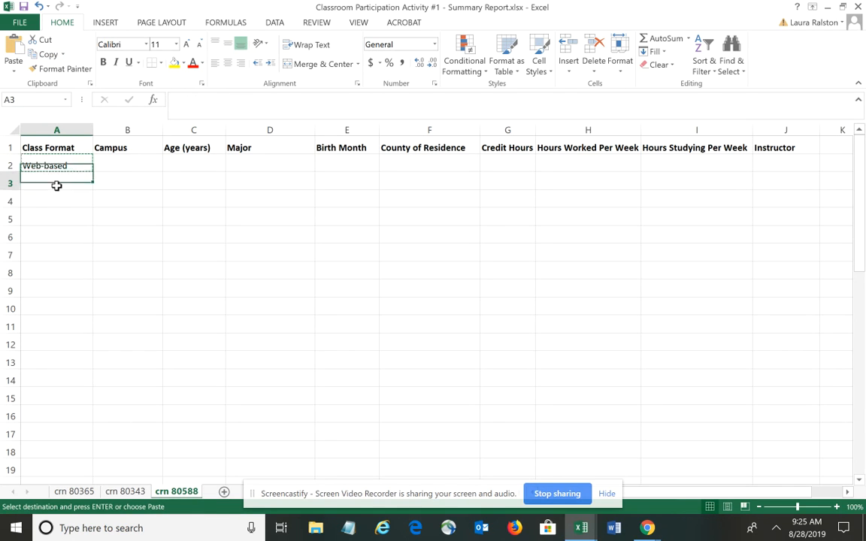
key("ctrl+v")
left_click(59, 200)
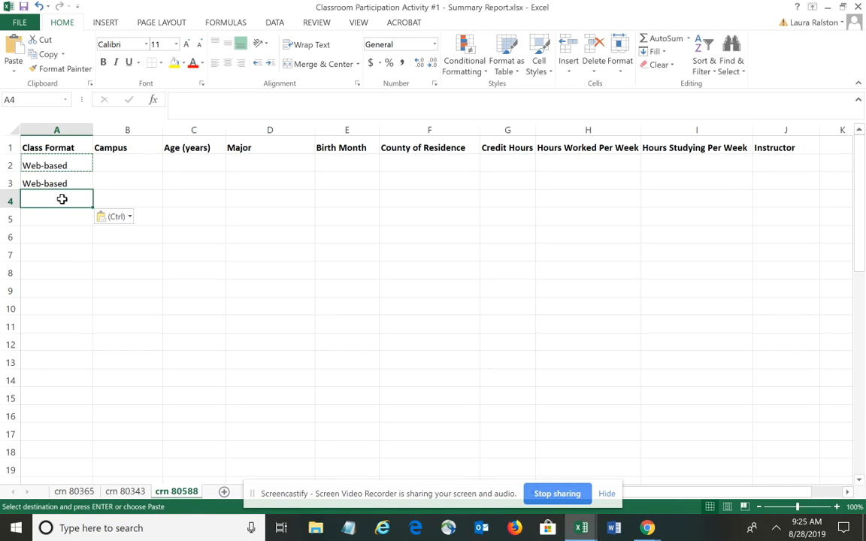
key("ctrl+v")
left_click(60, 218)
key("ctrl+v")
left_click(61, 235)
key("ctrl+v")
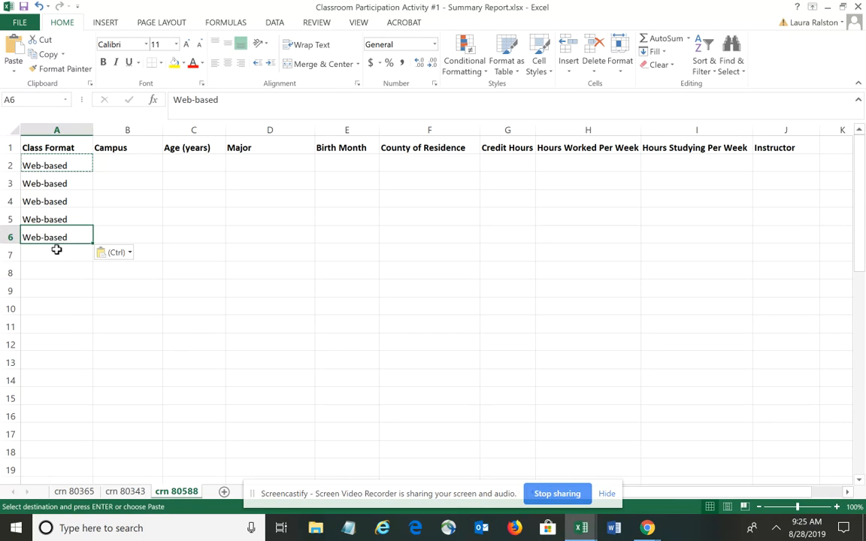
left_click(56, 253)
key("ctrl+v")
left_click(55, 272)
key("ctrl+v")
left_click(56, 289)
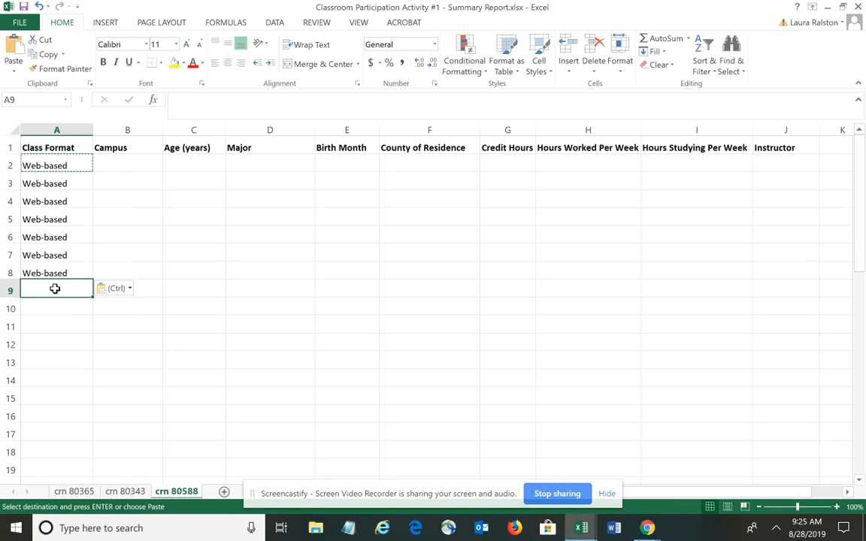
key("ctrl+v")
left_click(56, 305)
key("ctrl+v")
left_click(56, 324)
key("ctrl+v")
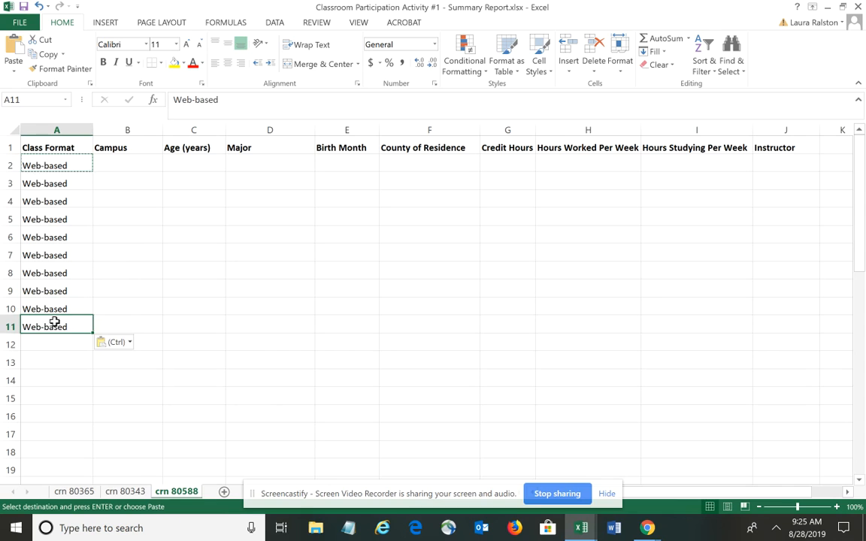
left_click(52, 342)
key("ctrl+v")
left_click(42, 361)
key("ctrl+v")
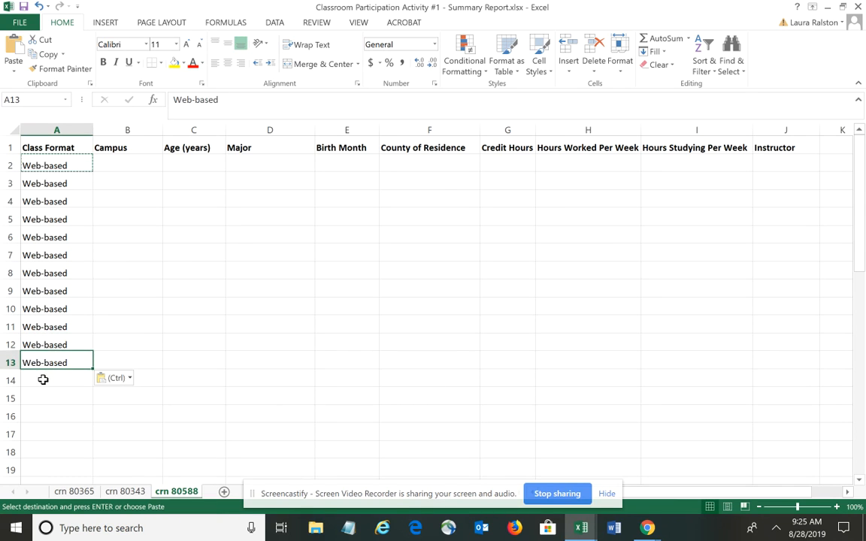
left_click(42, 378)
key("ctrl+v")
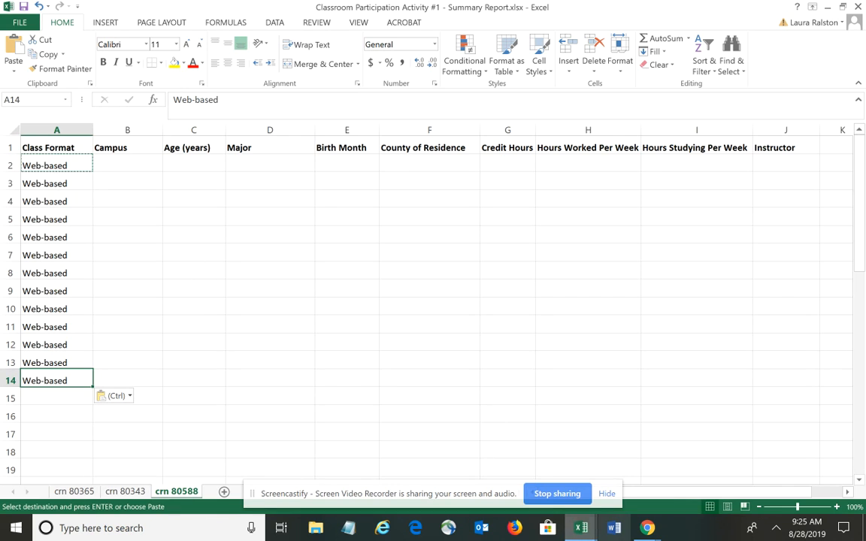
- Return to the Class Survey summary report and highlight the question 2 campus rows, 4 to 10
mouse_move(584, 529)
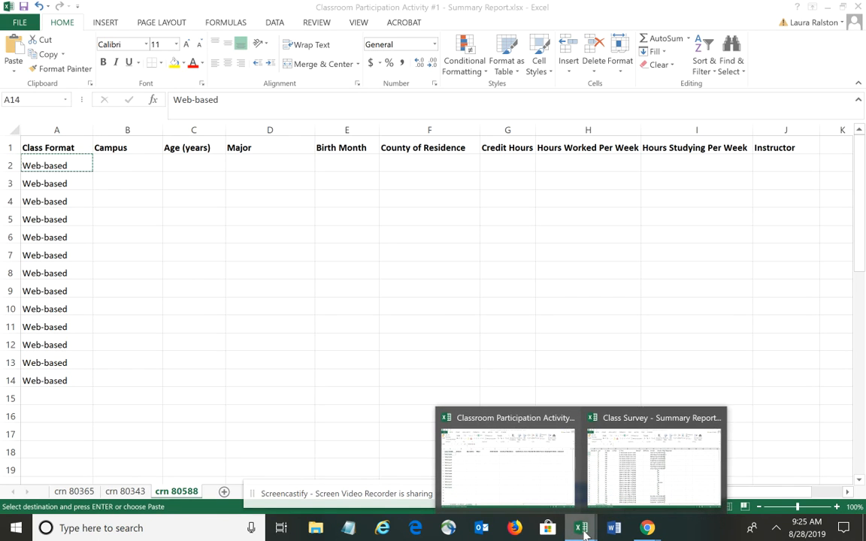
left_click(654, 458)
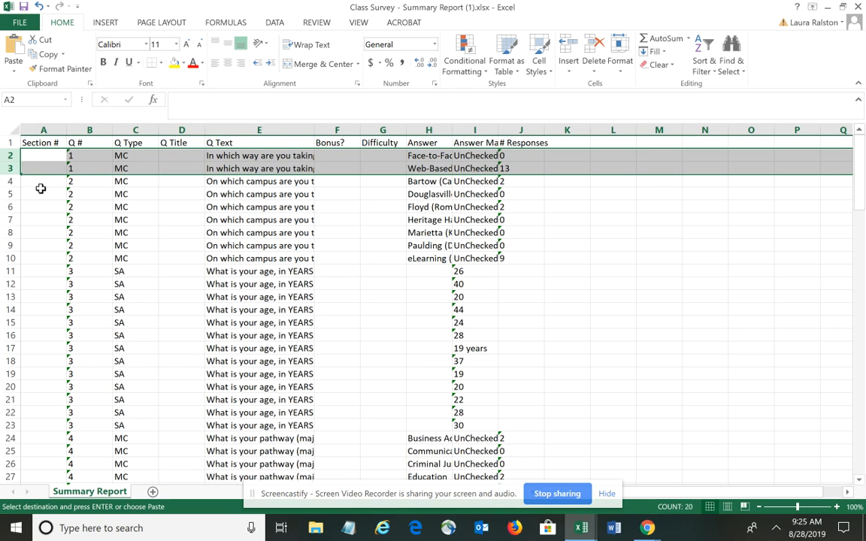
left_click_drag(12, 181, 6, 257)
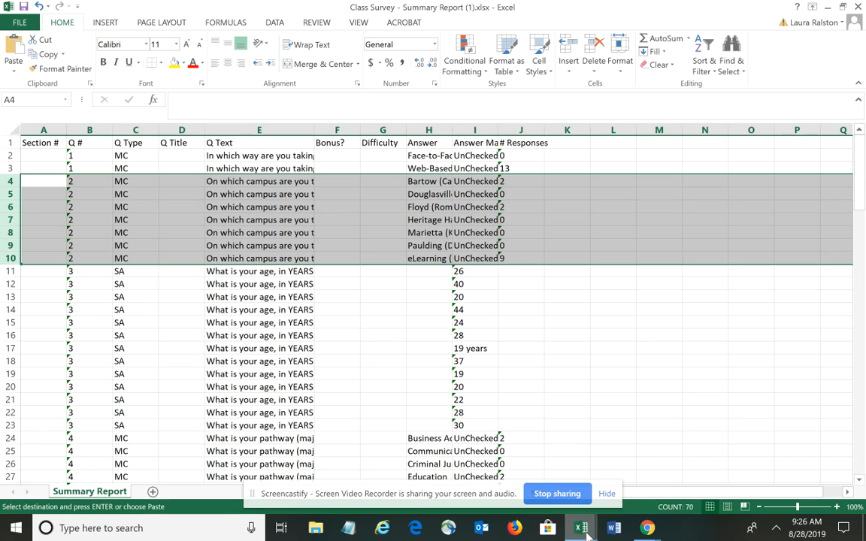
- Enter eLearning as the first Campus value in cell B2 of the Classroom Participation workbook's crn 80588 sheet
mouse_move(581, 527)
left_click(553, 504)
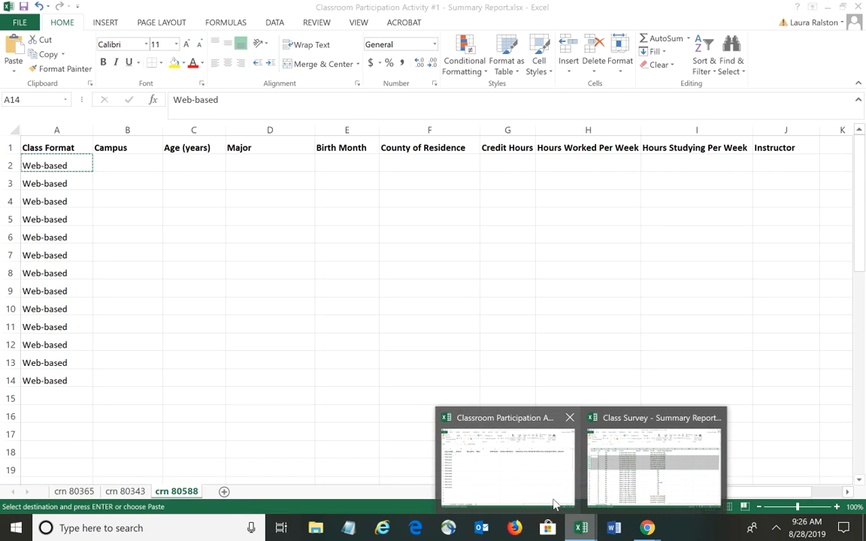
left_click(118, 168)
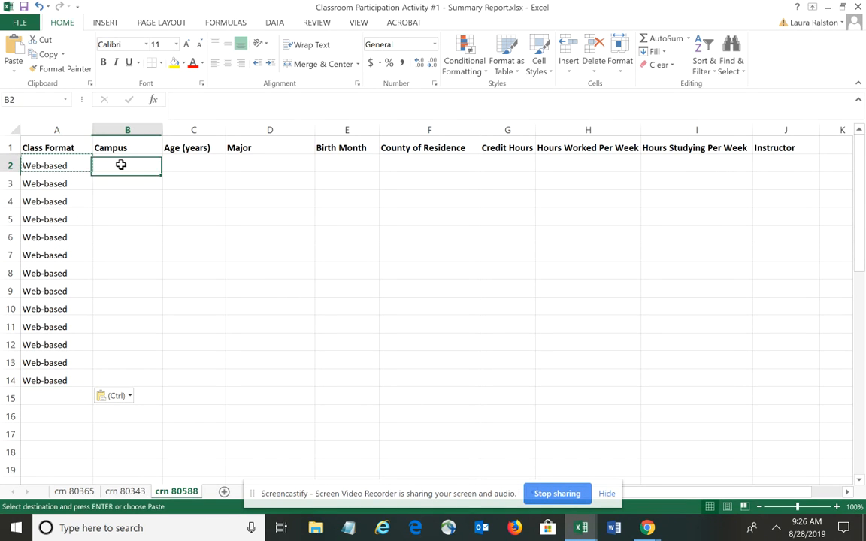
type("eLearning")
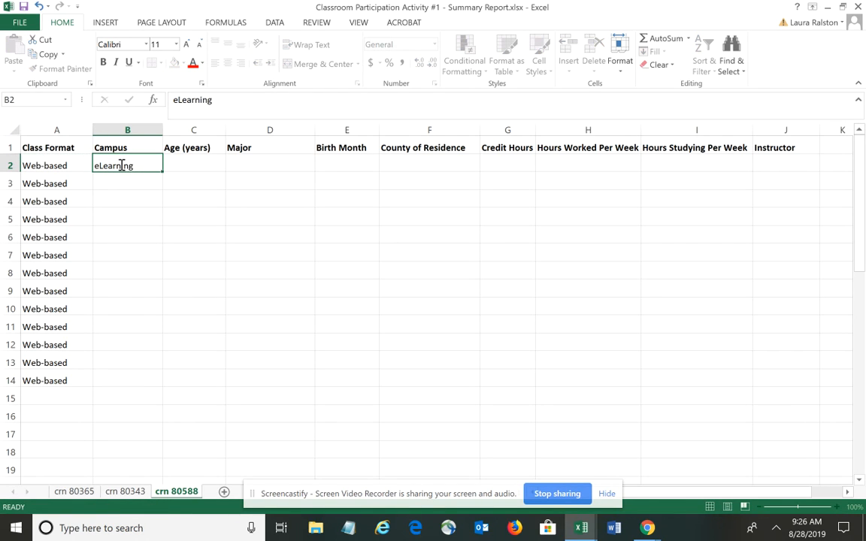
- Copy the eLearning entry from B2 into cells B3 through B14 of the Campus column
key("Return")
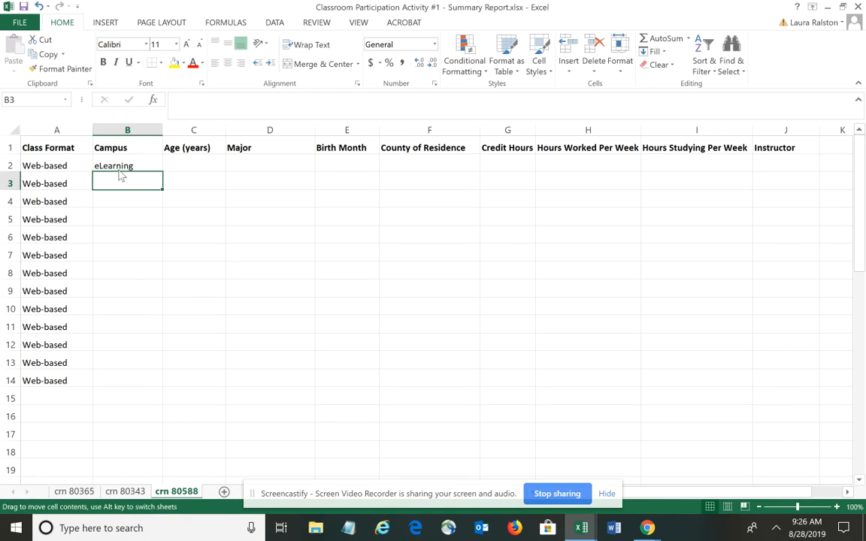
left_click(122, 166)
left_click(49, 55)
left_click(114, 183)
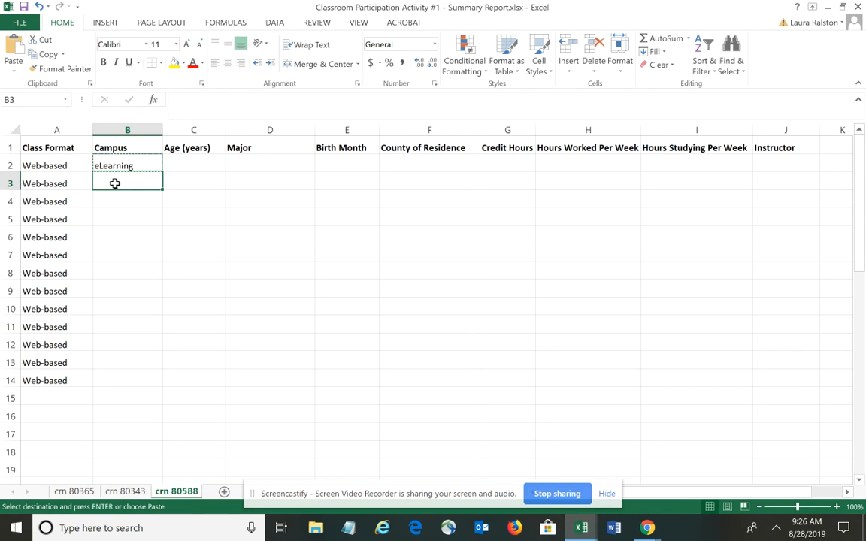
key("ctrl+v")
left_click(128, 201)
key("ctrl+v")
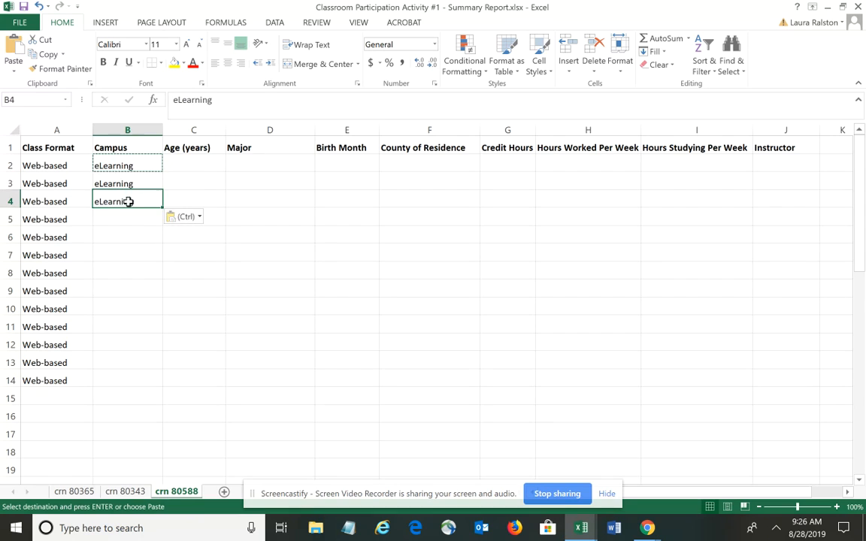
left_click(129, 219)
key("ctrl+v")
left_click(125, 235)
key("ctrl+v")
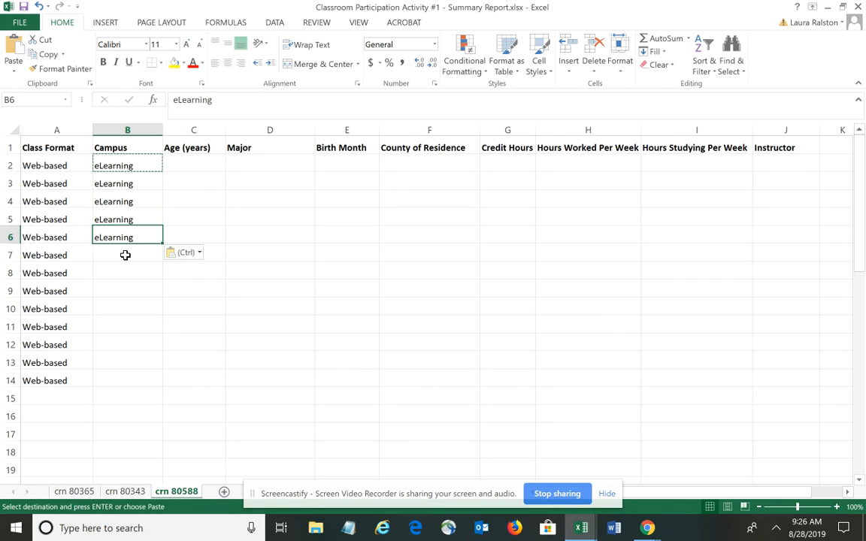
left_click(125, 255)
key("ctrl+v")
left_click(122, 271)
key("ctrl+v")
left_click(122, 289)
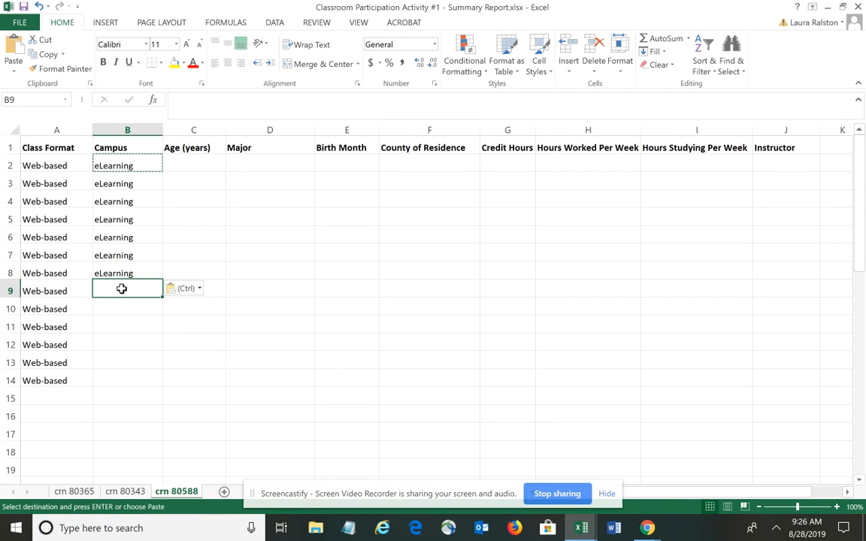
key("ctrl+v")
left_click(122, 306)
key("ctrl+v")
left_click(118, 329)
key("ctrl+v")
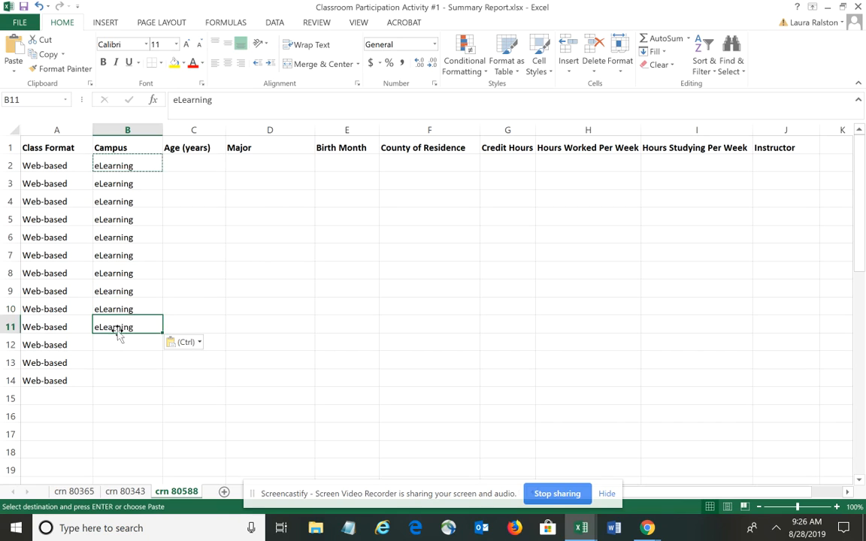
left_click(116, 342)
key("ctrl+v")
left_click(115, 360)
key("ctrl+v")
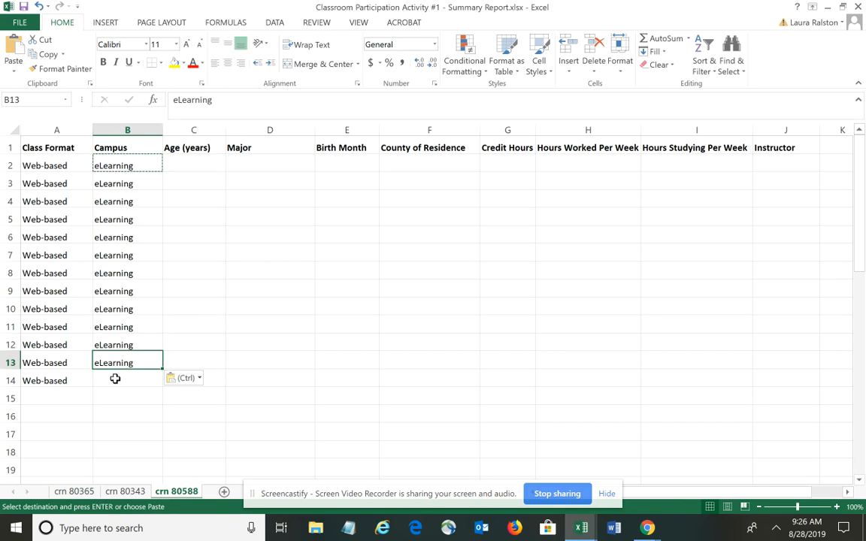
left_click(115, 379)
key("ctrl+v")
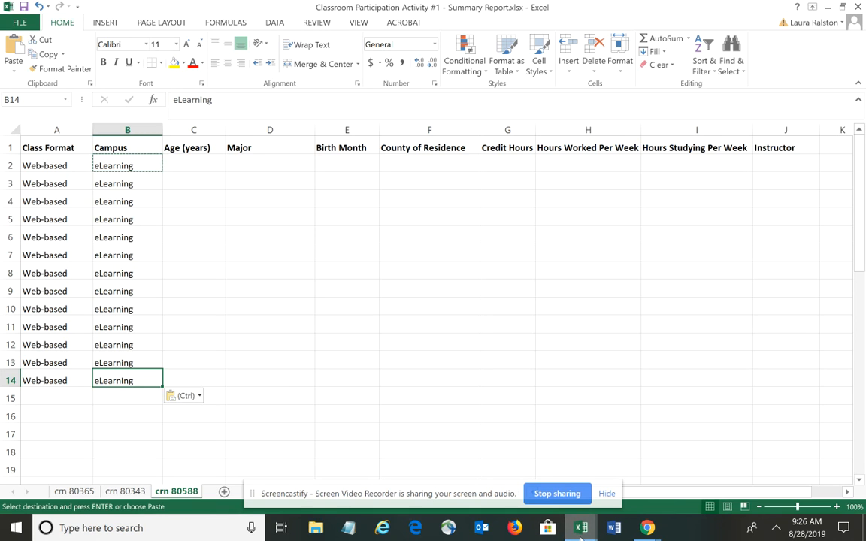
- Switch to the Class Survey summary report and copy the question 3 age answers in cells I11 through I23
mouse_move(584, 530)
left_click(646, 459)
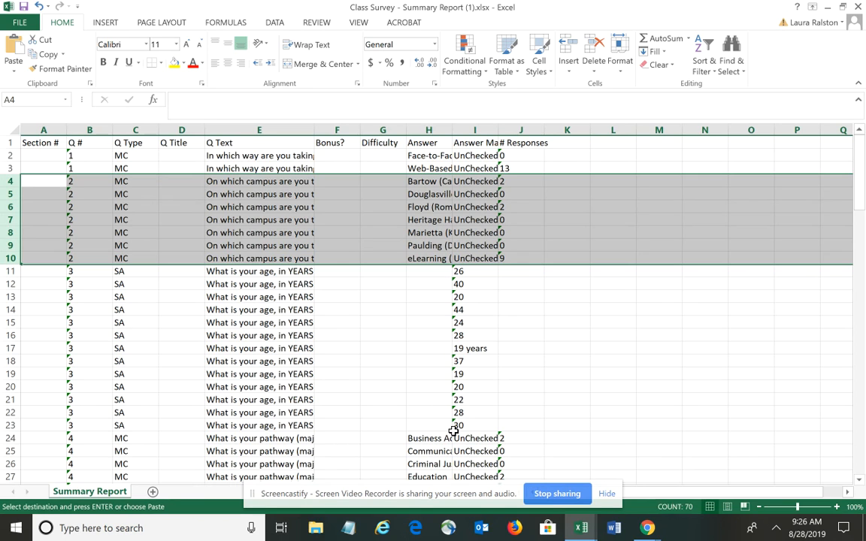
left_click(466, 272)
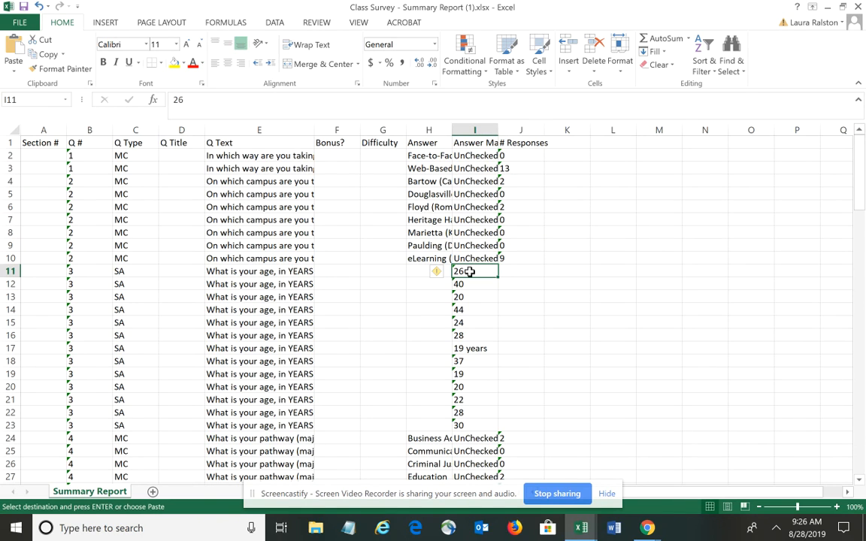
key("shift+Down")
key("shift+Down")
key("shift+Down")
key("shift+Down")
key("shift+Down")
key("shift+Down")
key("shift+Down")
key("shift+Down")
key("shift+Down")
key("shift+Down")
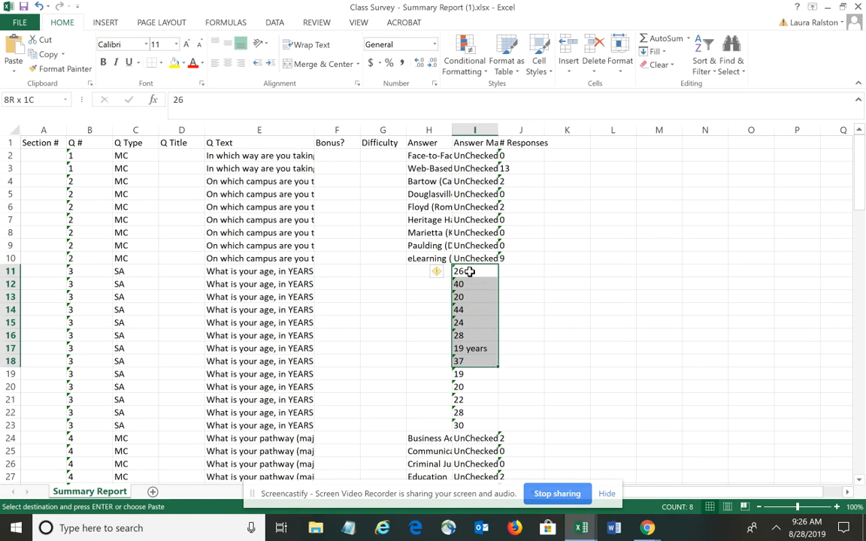
key("shift+Down")
key("shift+Down")
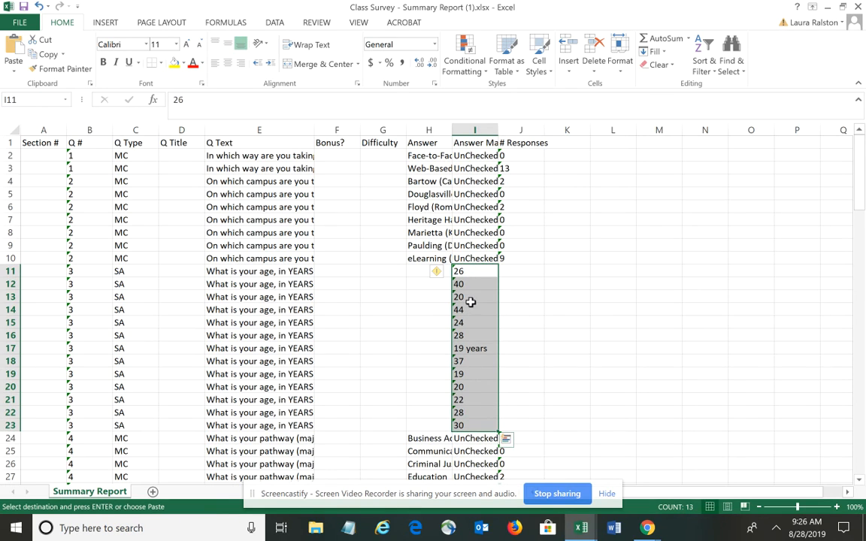
right_click(473, 307)
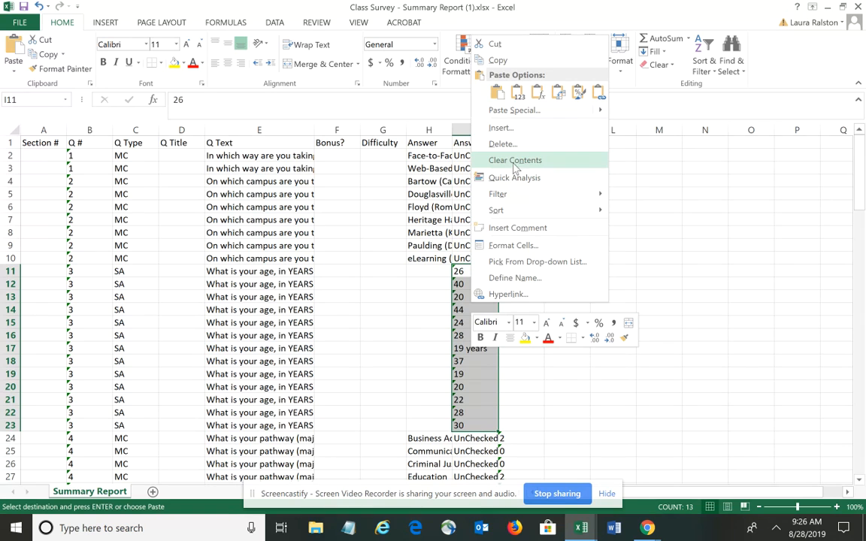
left_click(508, 60)
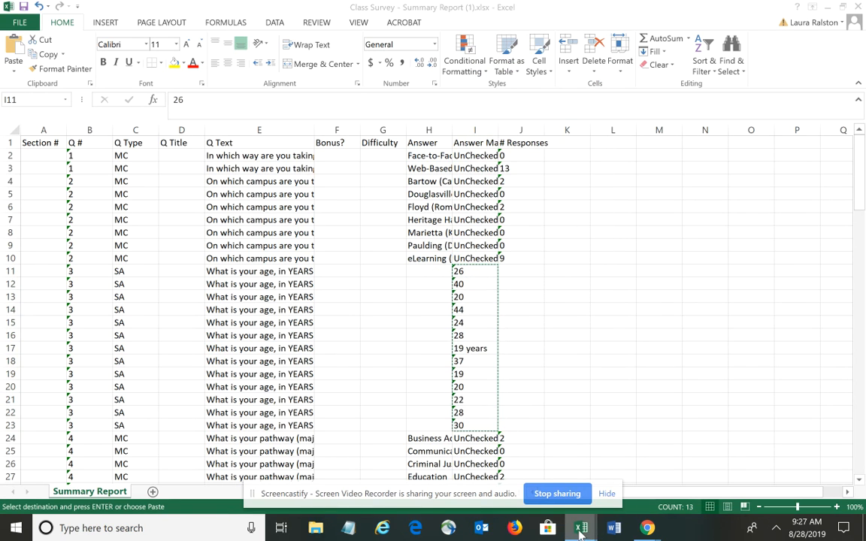
- Paste the copied ages into the Age (years) column of the Classroom Participation workbook's crn 80588 sheet, starting at C2
mouse_move(580, 527)
left_click(541, 481)
left_click(197, 162)
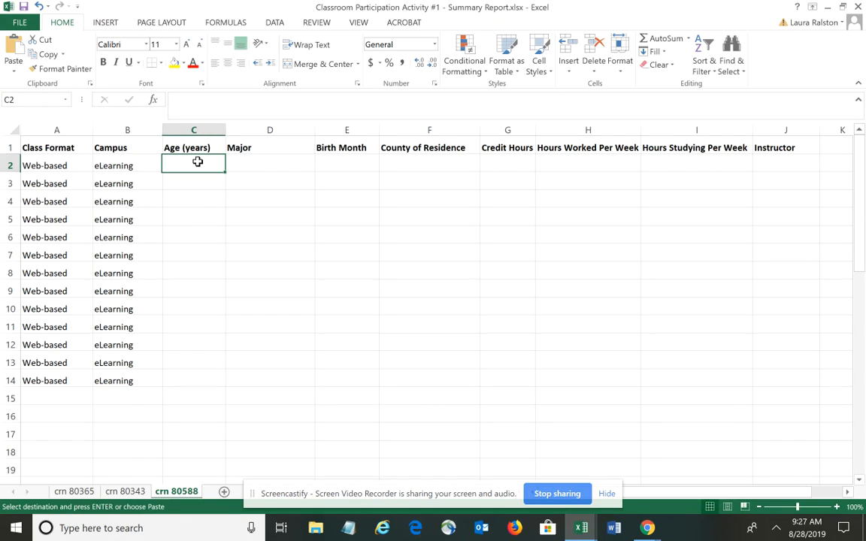
key("ctrl+v")
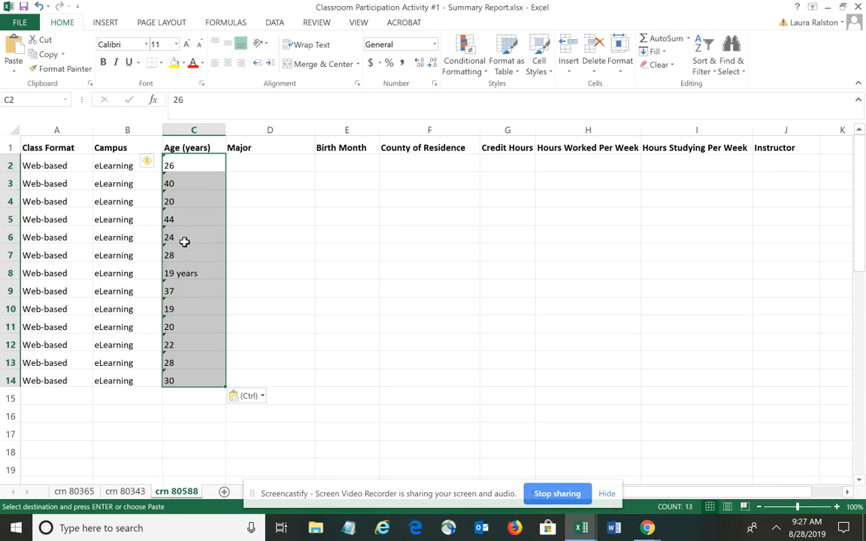
- Re-enter the ages in cells C2 through C8 as plain numbers: 26, 40, 20, 44, 24, 28 and 19
left_click(194, 165)
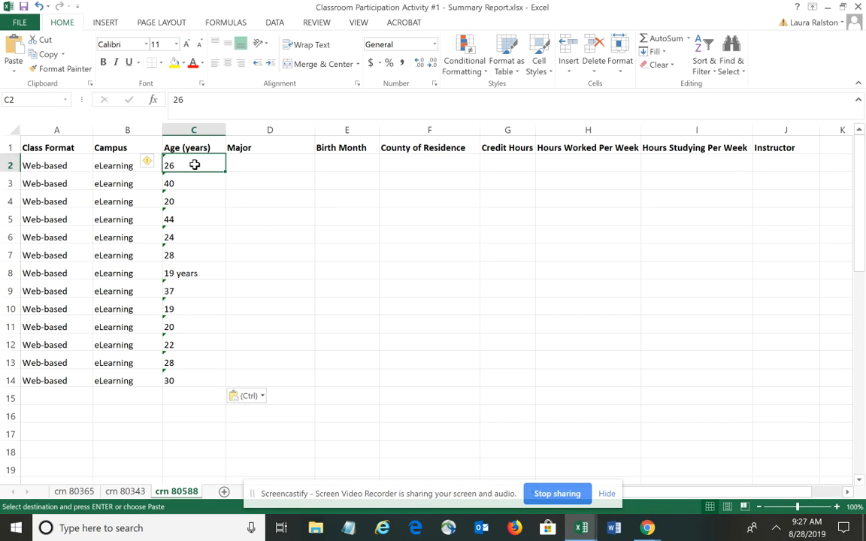
type("26")
key("Return")
type("40")
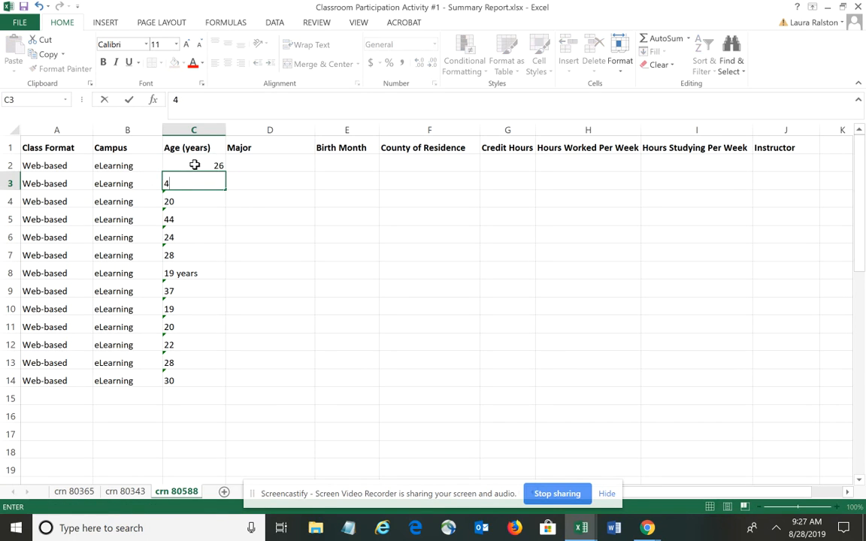
key("Return")
type("20")
key("Return")
type("44")
key("Return")
type("2")
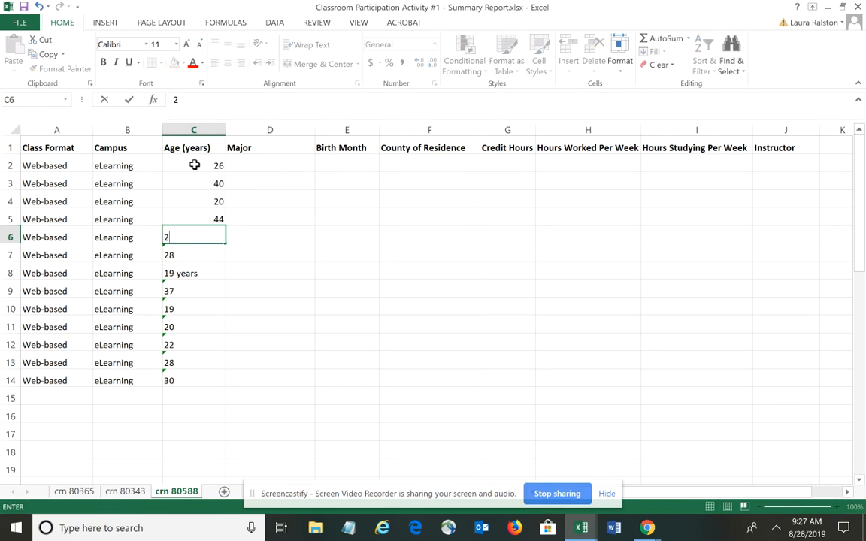
type("4")
key("Return")
type("28")
key("Return")
type("1")
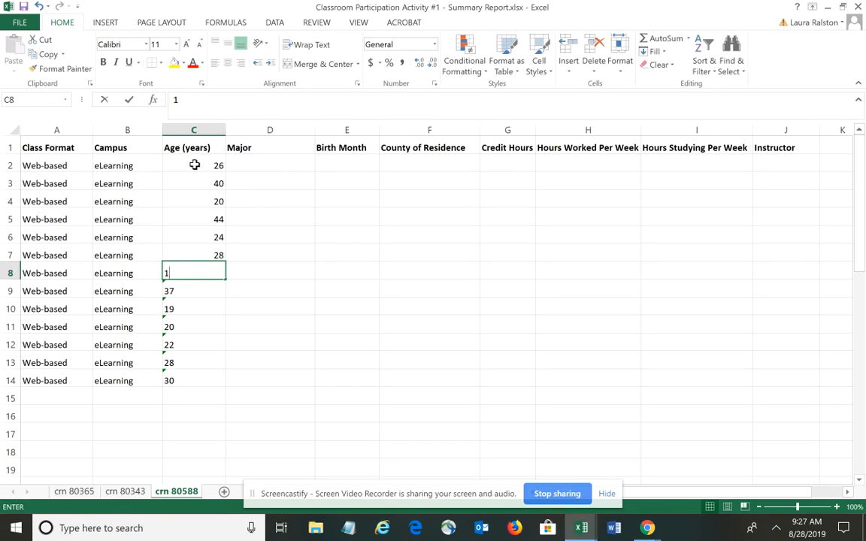
type("9")
key("Return")
- Re-enter the ages in cells C9 through C14 as plain numbers: 37, 19, 20, 22, 28 and 30
type("37")
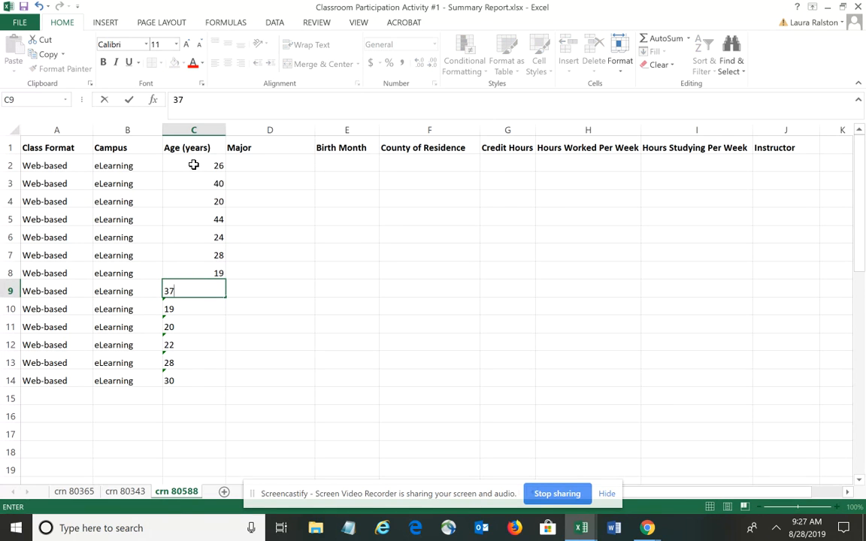
key("Return")
type("19")
key("Return")
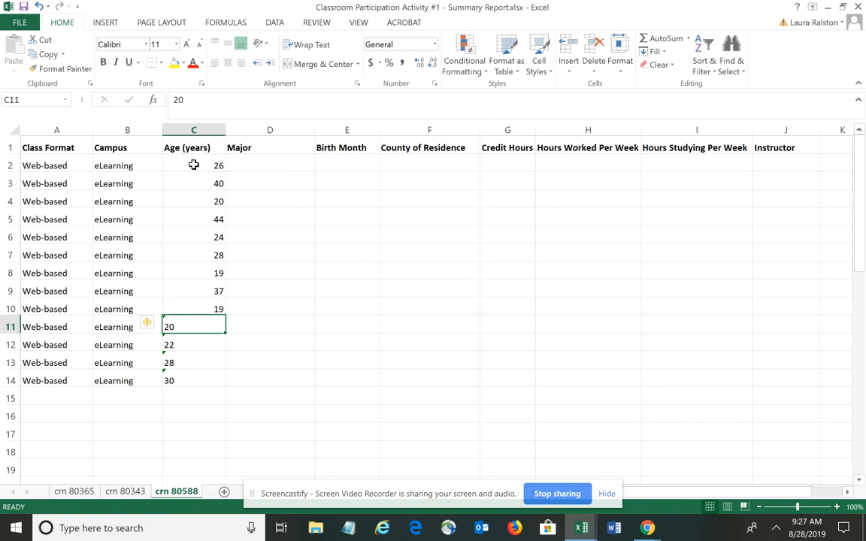
type("20")
key("Return")
type("22")
key("Return")
key("Return")
type("28")
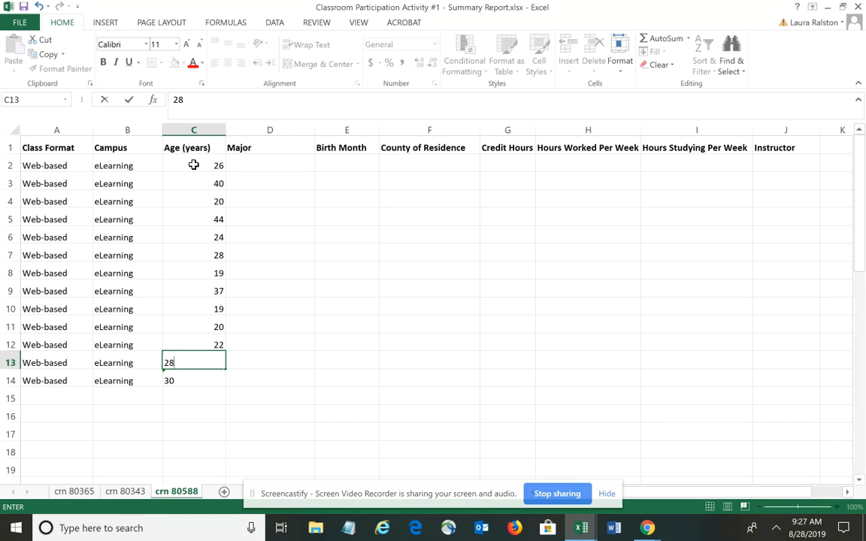
key("Return")
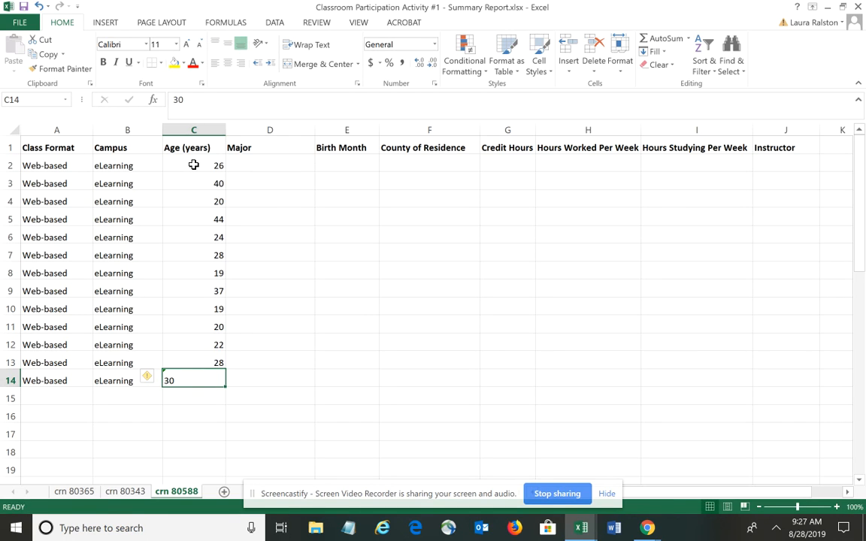
key("Return")
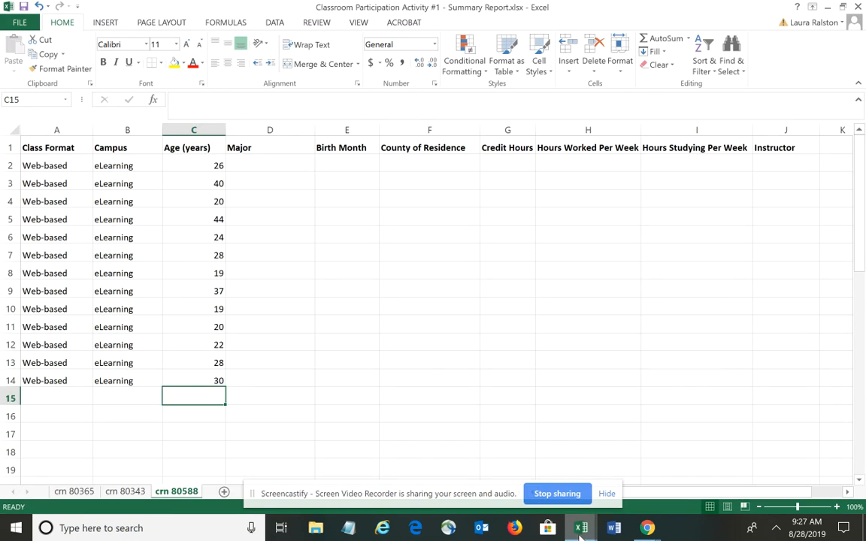
- Return to the Class Survey summary report and highlight the question 4 pathway rows, 24 to 31
mouse_move(580, 535)
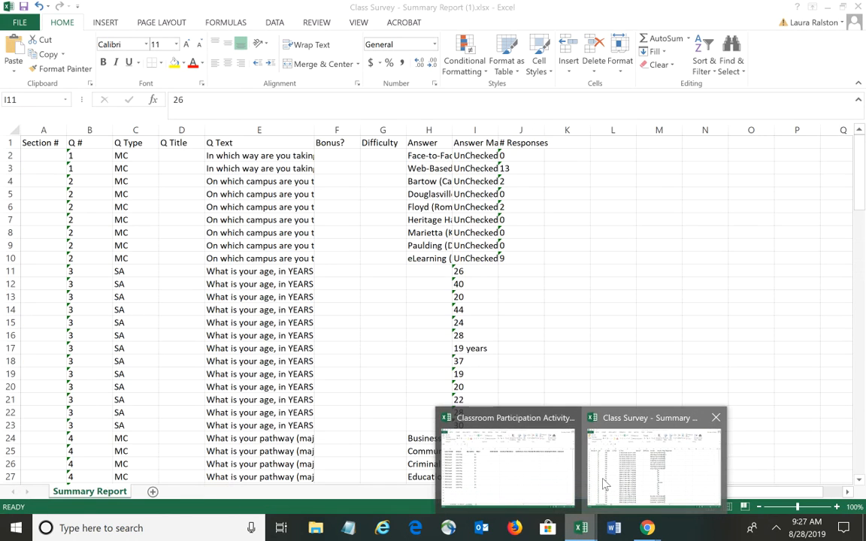
left_click(604, 485)
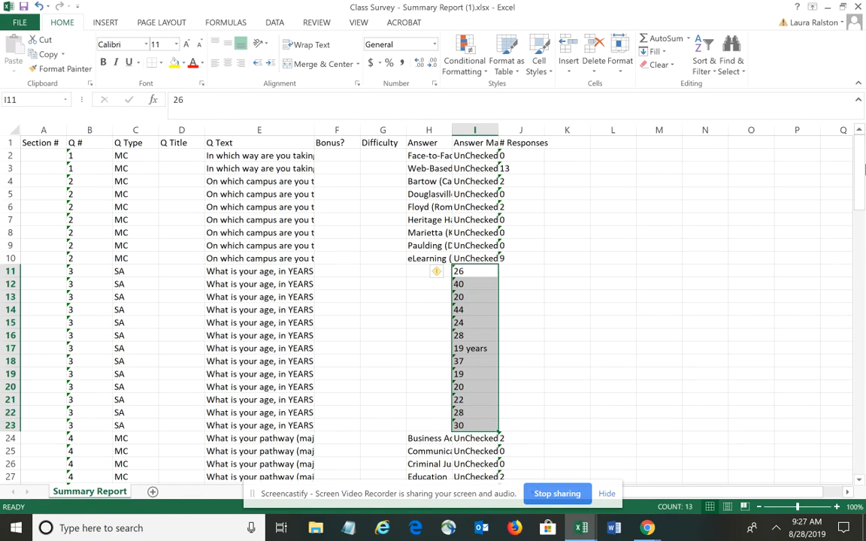
scroll(844, 247, "down", 7)
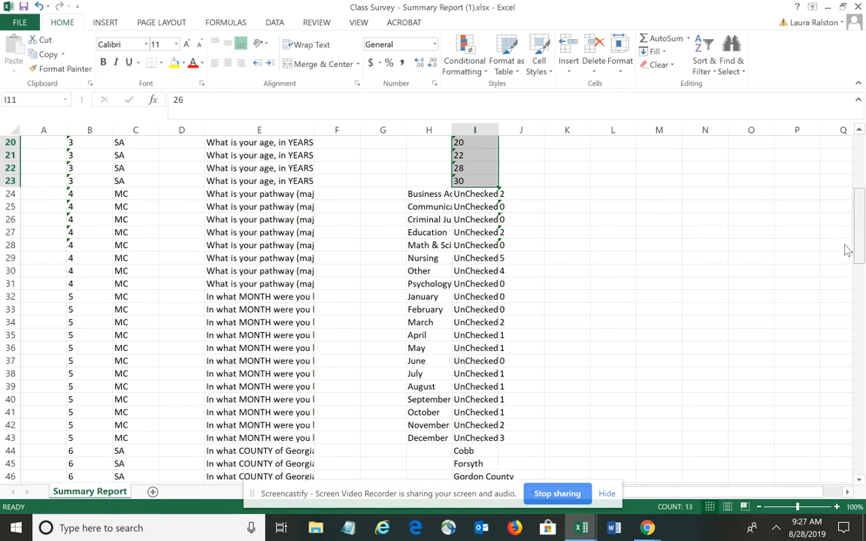
left_click(836, 245)
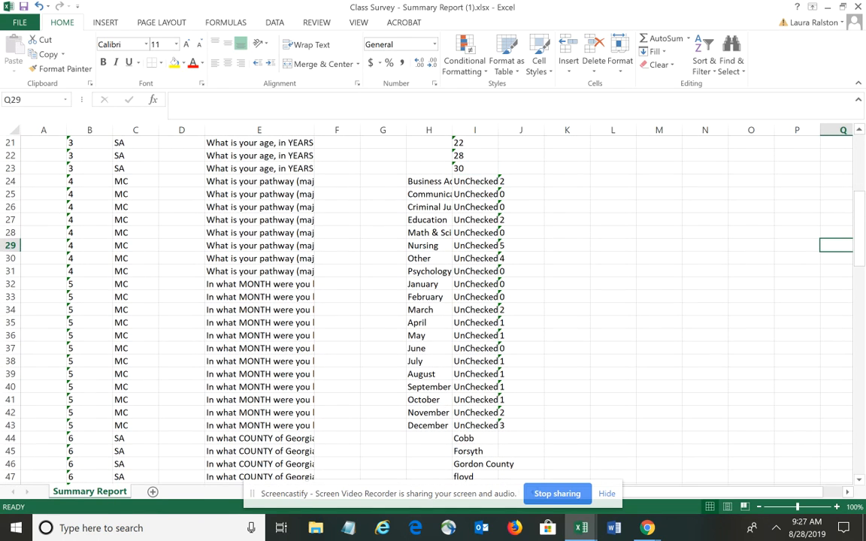
left_click(4, 181)
left_click_drag(4, 181, 6, 275)
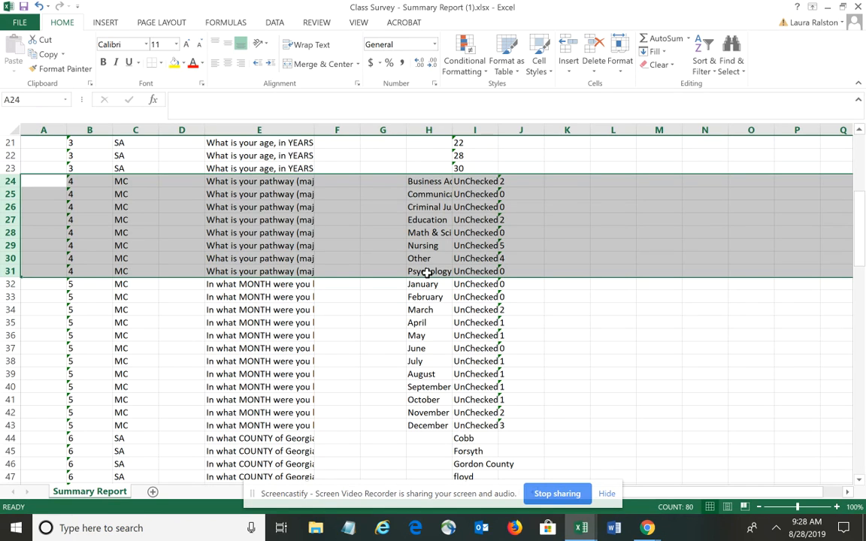
- Switch to the Classroom Participation workbook and enter Business Administration as the major in cells D2 and D3 of crn 80588
mouse_move(581, 529)
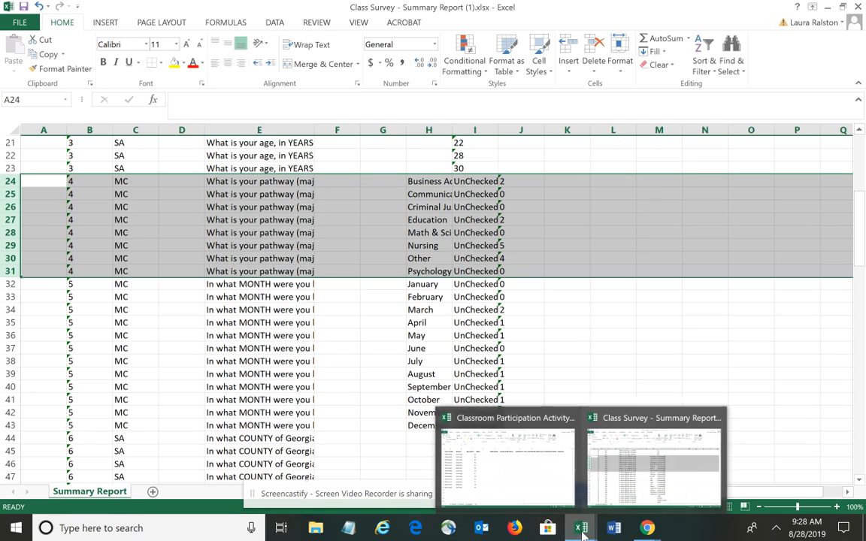
left_click(557, 484)
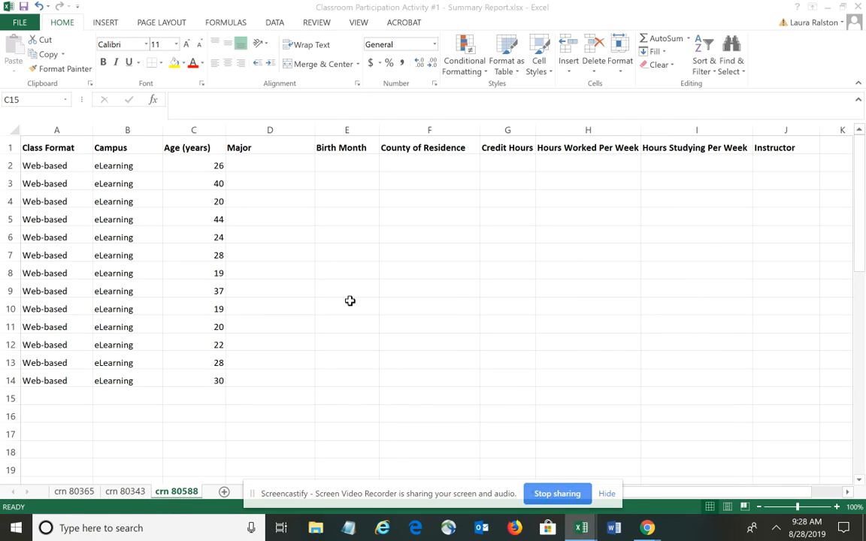
left_click(267, 159)
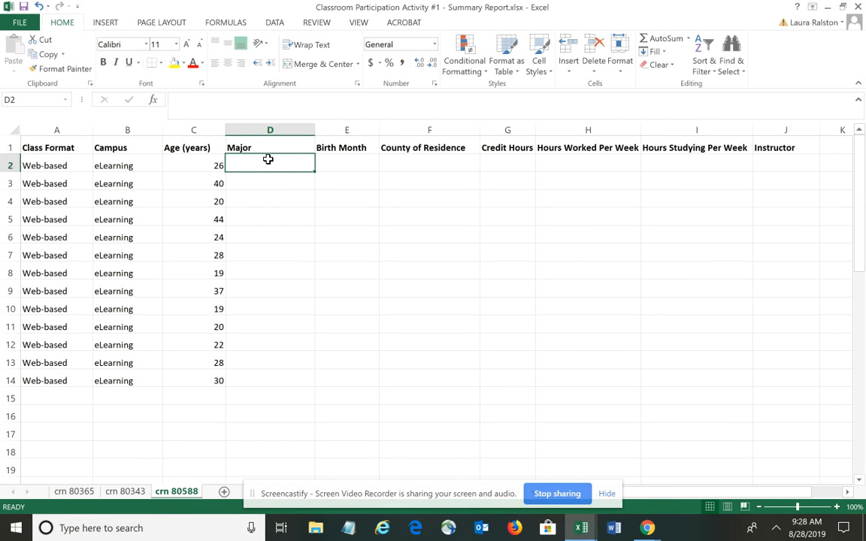
type("Busine")
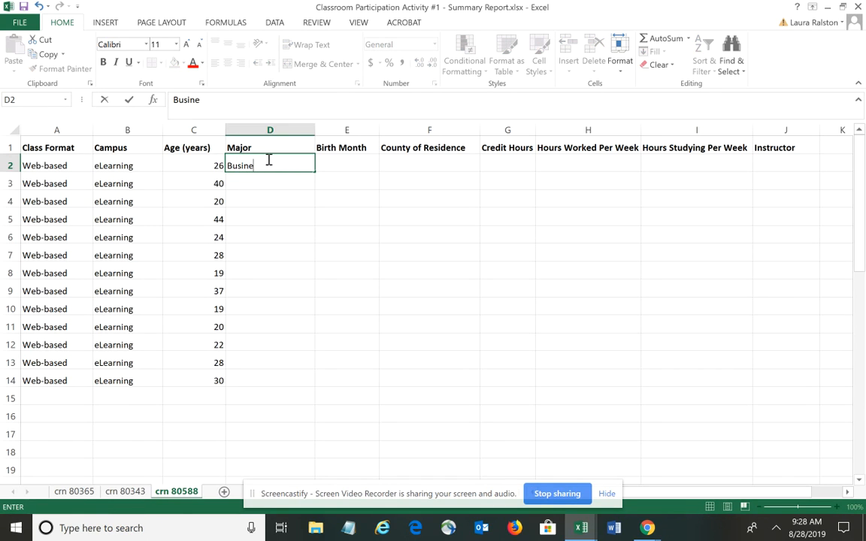
type("ss Administ")
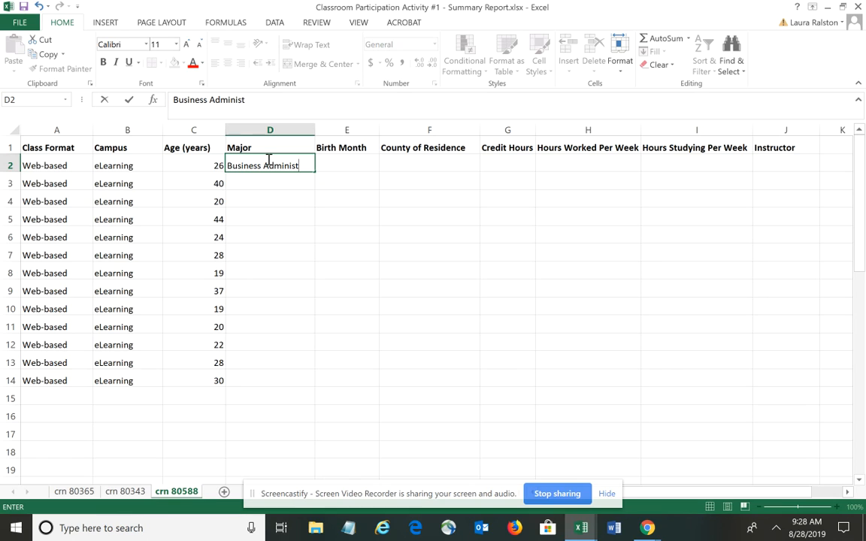
type("ration")
key("Return")
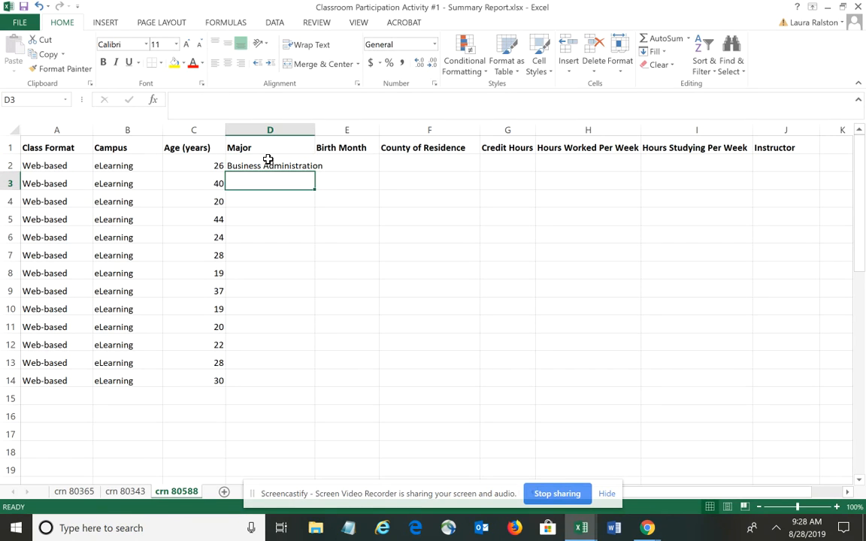
type("Bursi")
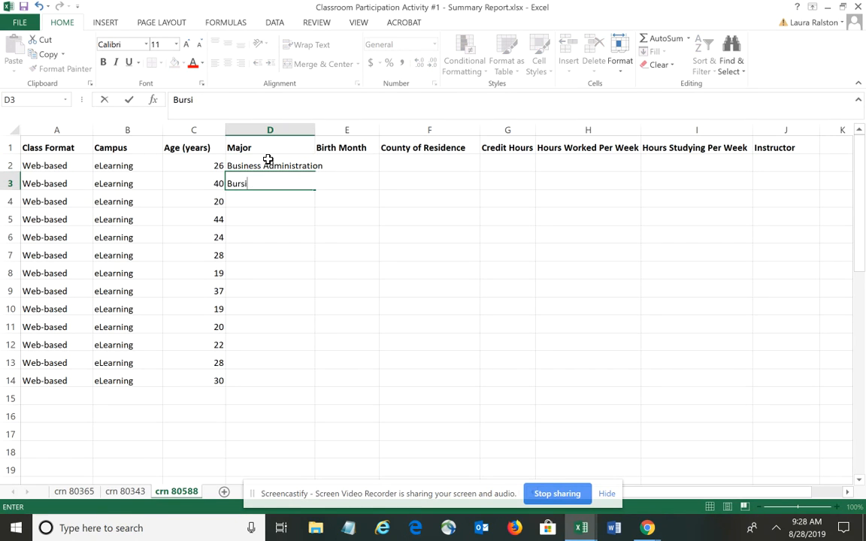
type("s")
key("Return")
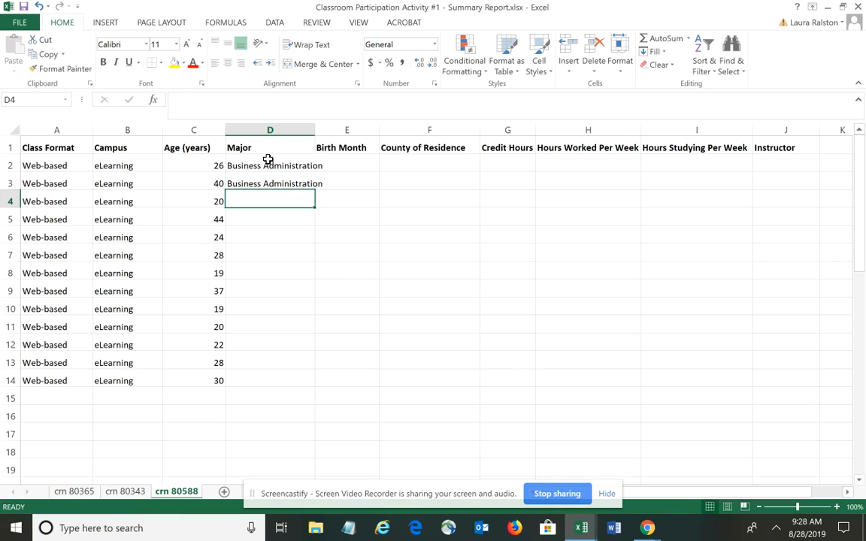
- Enter Education as the major in cells D4 and D5
type("Education")
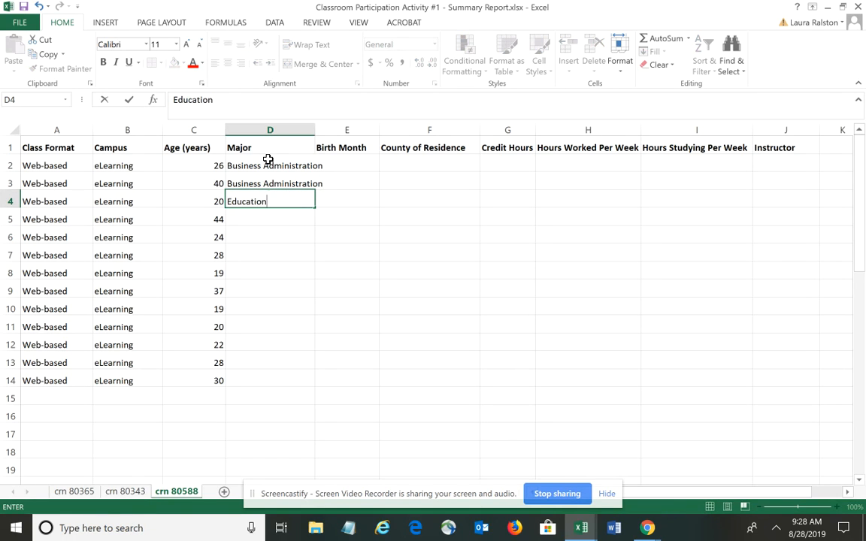
key("Return")
type("Edu")
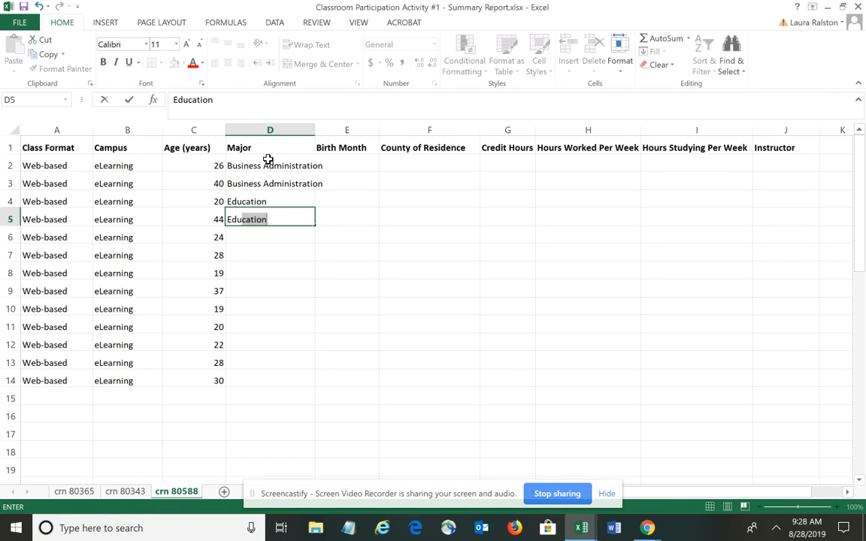
key("Return")
- Fill the Major column with Nursing in cells D6 through D10
type("Nursing")
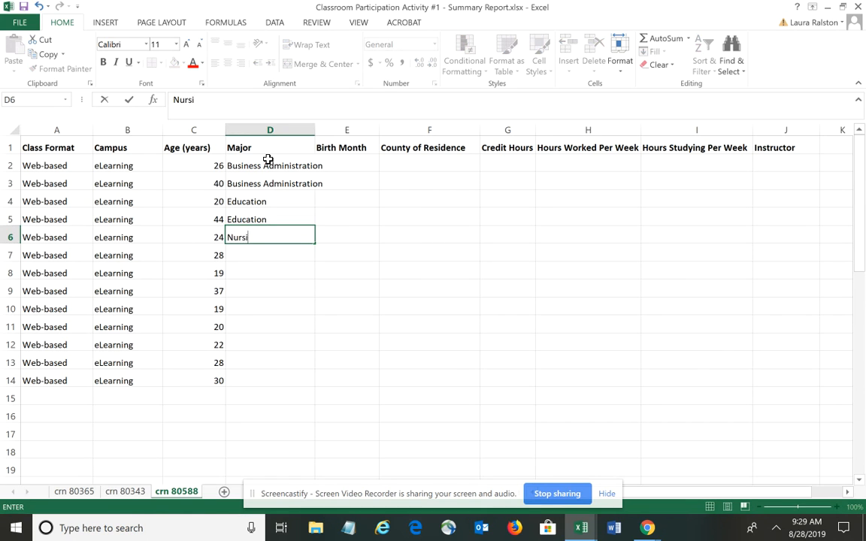
key("Return")
type("Nursing")
key("Return")
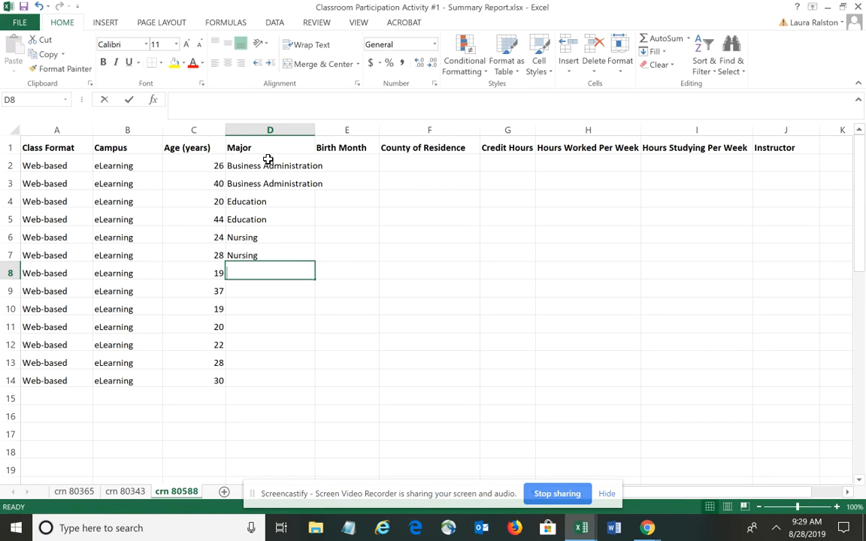
type("N")
key("Return")
type("N")
key("Return")
type("N")
key("Return")
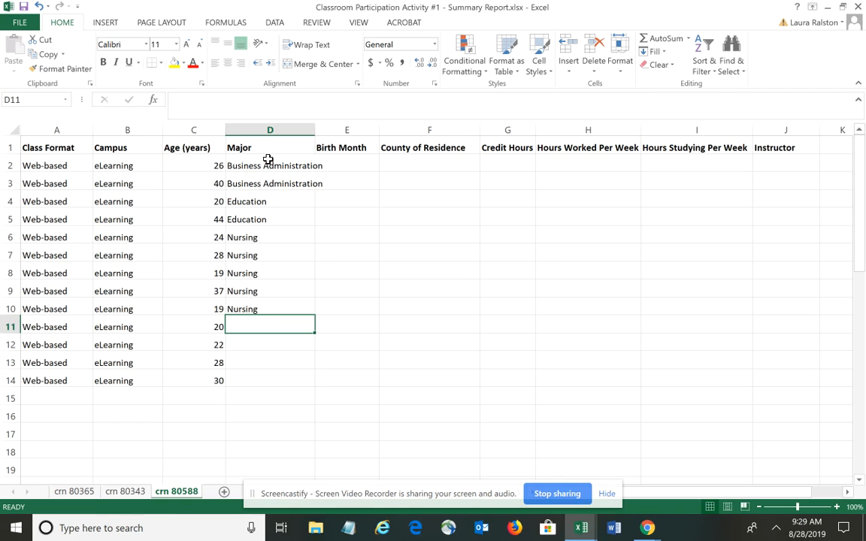
- Fill the Major column with Other in cells D11 through D14
type("O")
key("Return")
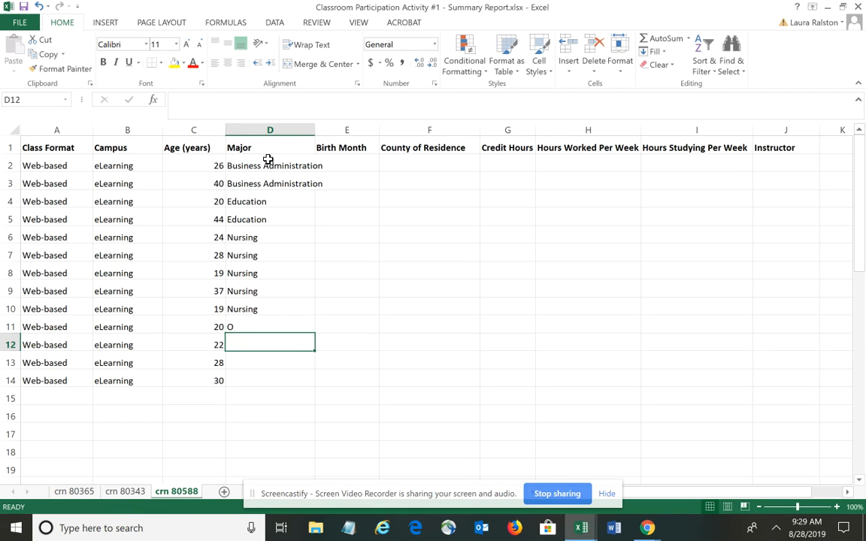
key("Up")
type("Other")
key("Return")
type("O")
key("Return")
type("O")
key("Return")
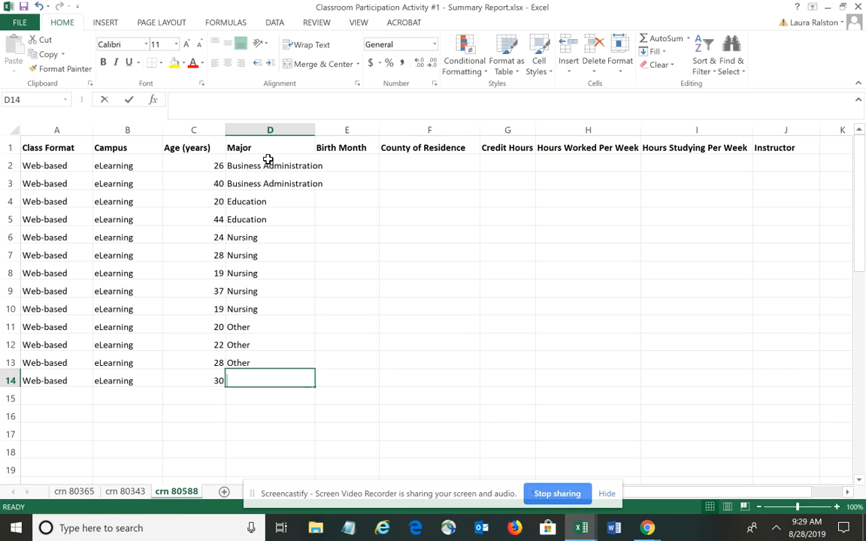
type("O")
key("Return")
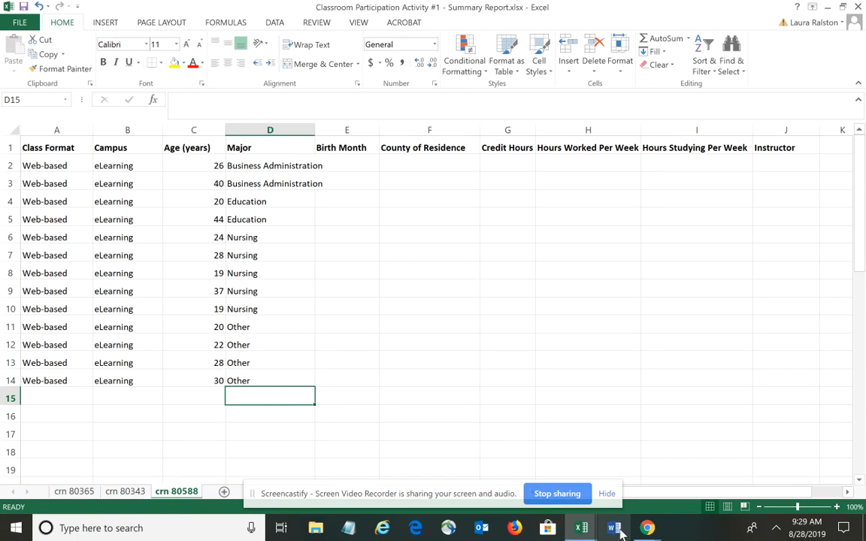
- Switch to the Class Survey summary report and copy the question 6 county responses in cells I44 through I56
left_click(570, 530)
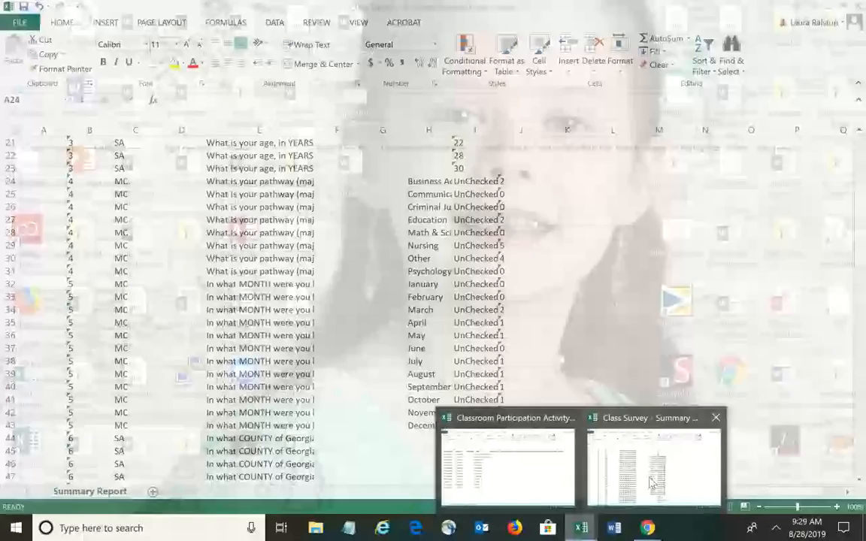
left_click(648, 469)
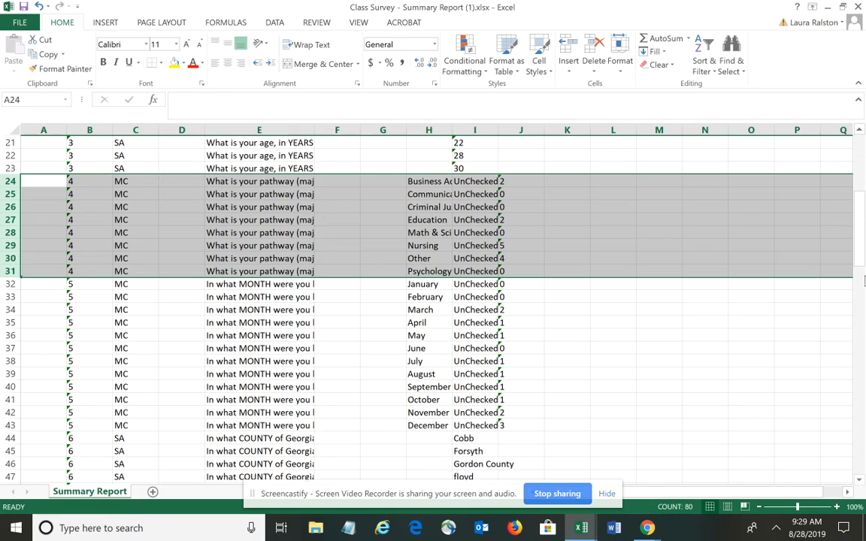
scroll(864, 256, "down", 4)
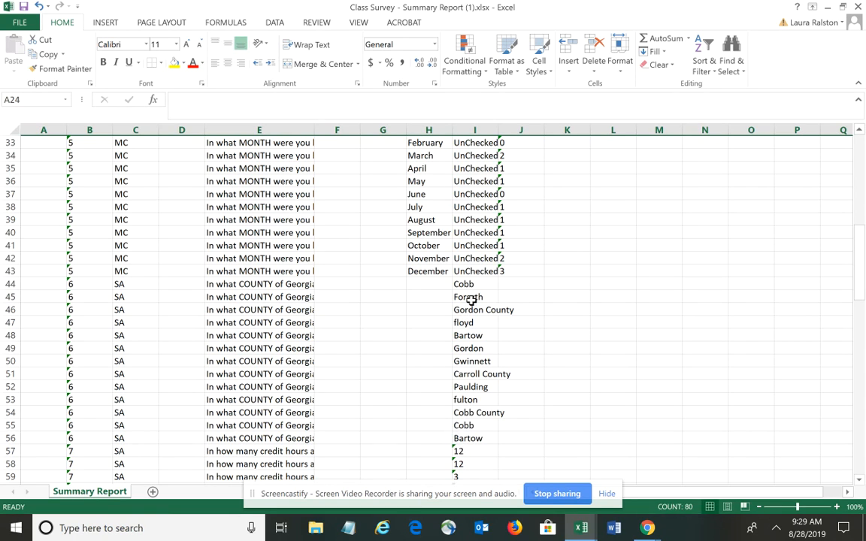
left_click_drag(470, 284, 489, 438)
key("ctrl+c")
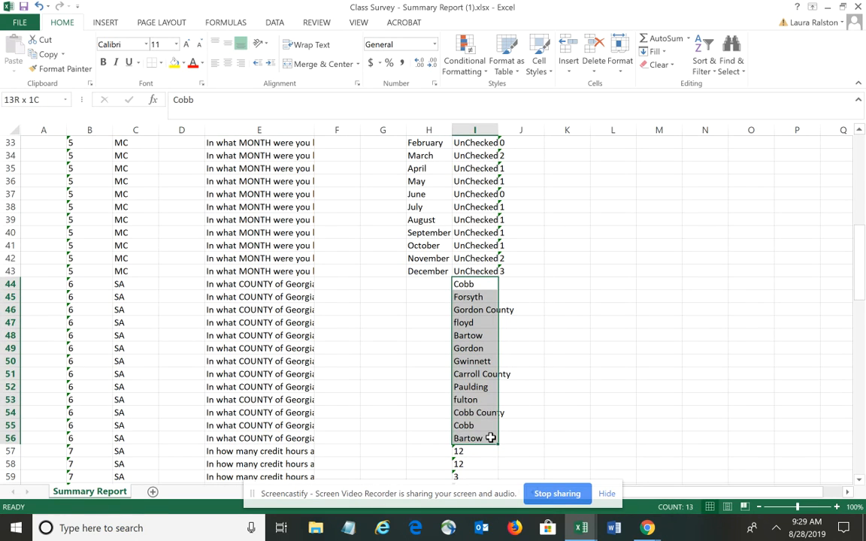
right_click(477, 387)
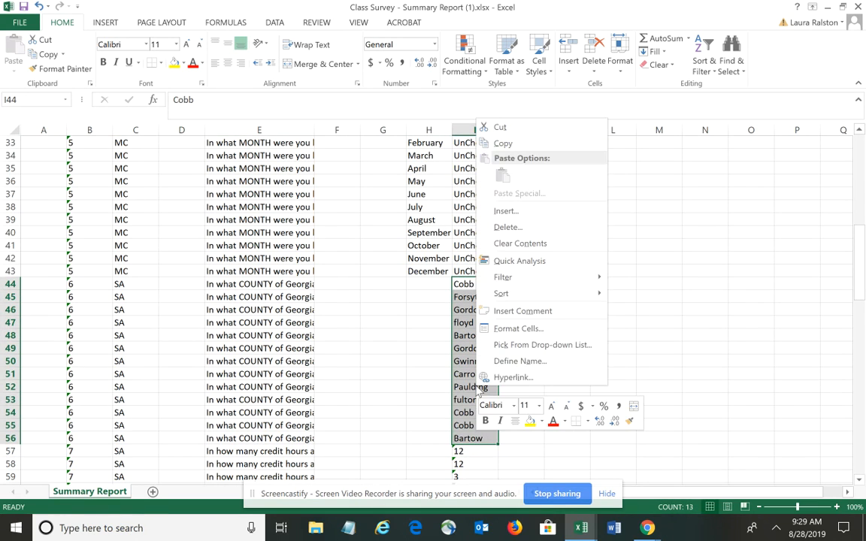
left_click(500, 147)
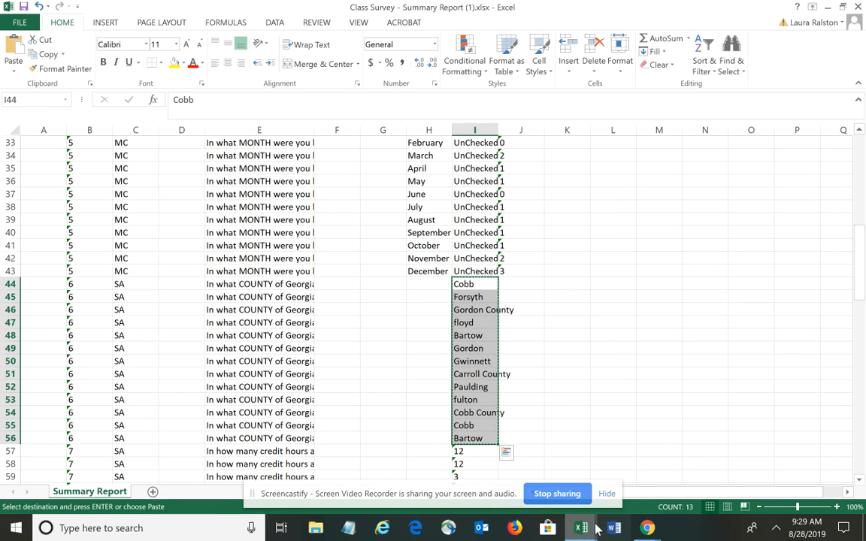
- Paste the copied counties into the County of Residence column of the Classroom Participation workbook's crn 80588 sheet, starting at F2
mouse_move(581, 528)
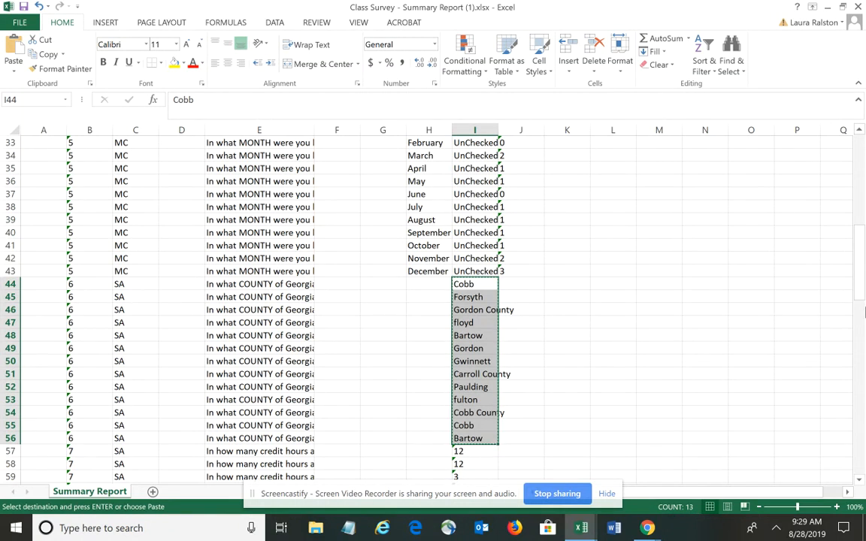
left_click(581, 528)
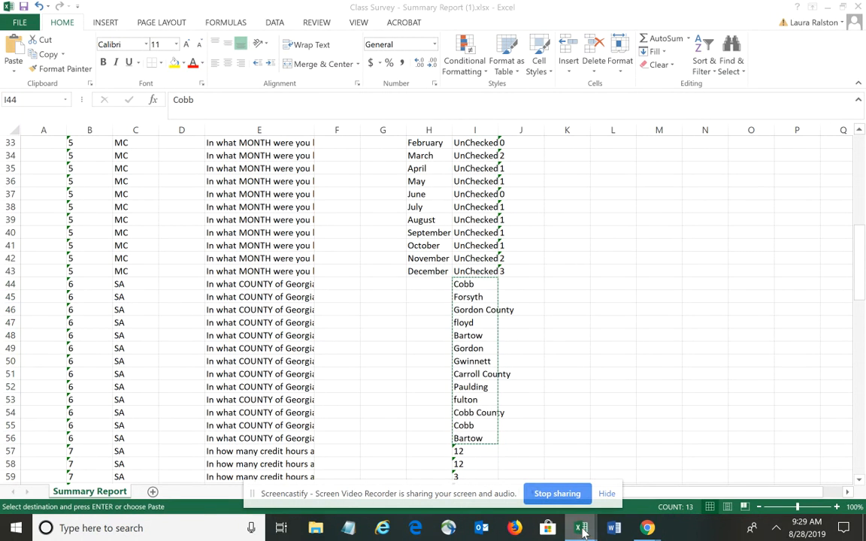
left_click(540, 484)
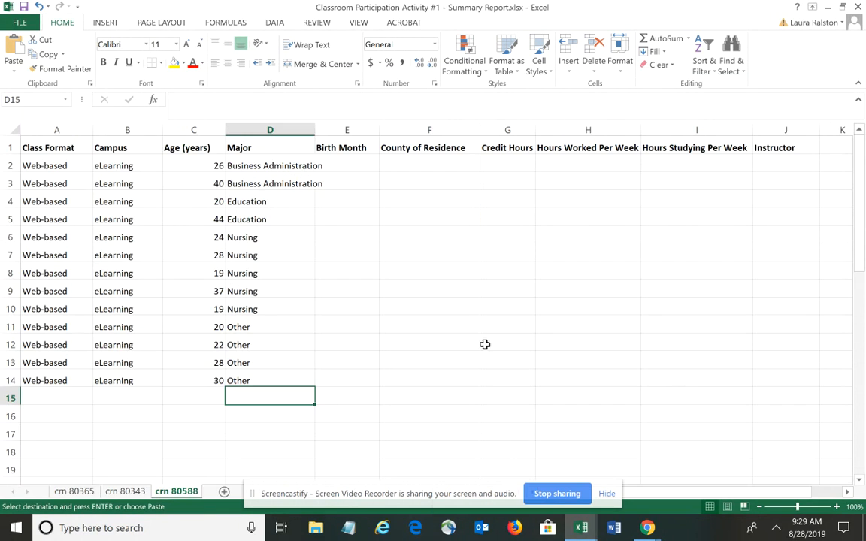
left_click(422, 168)
key("ctrl+v")
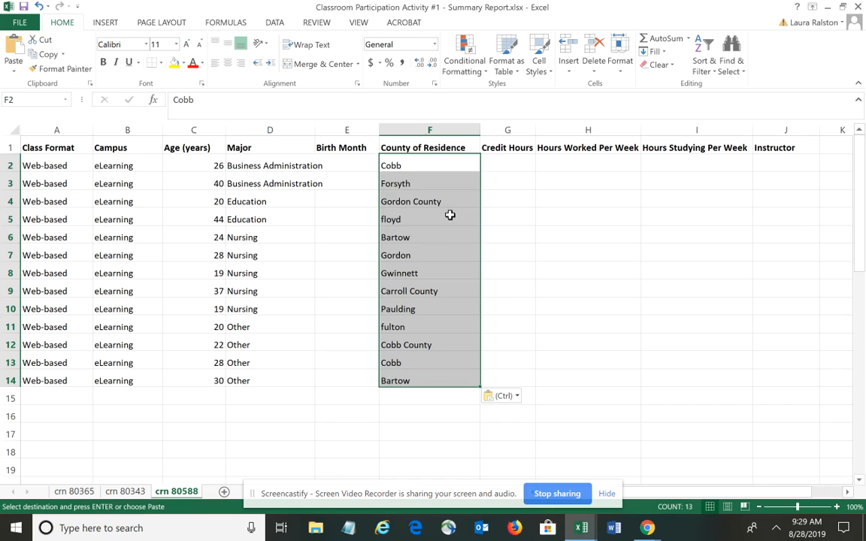
- Standardize the county names by re-entering Cobb in F2, Gordon in F4 and Floyd in F5
left_click(449, 169)
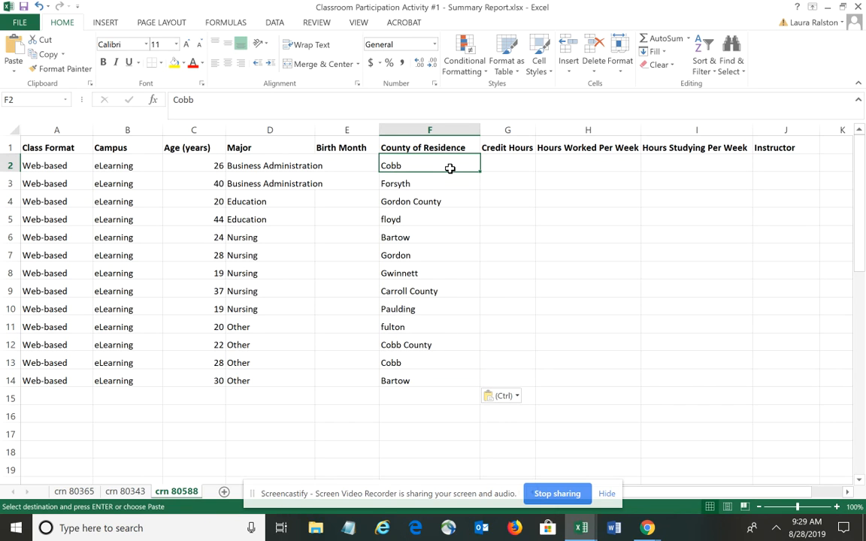
type("Co")
key("Tab")
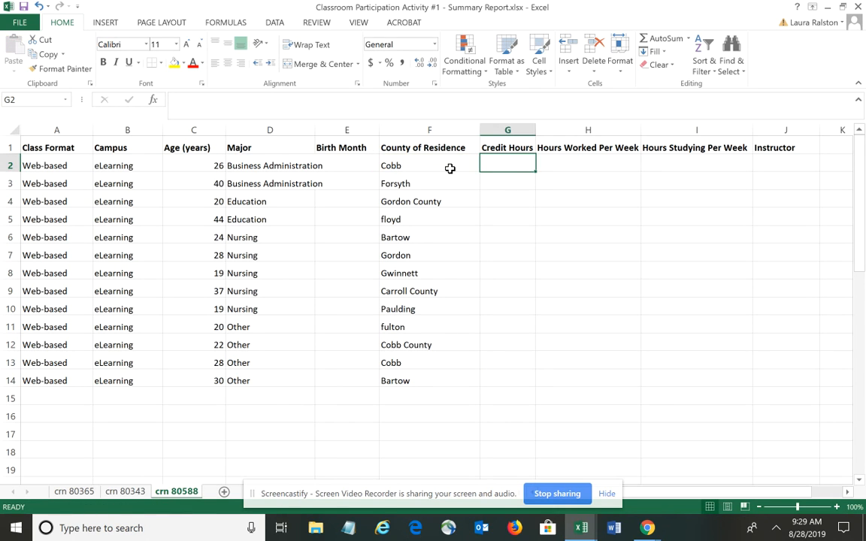
left_click(406, 202)
type("Gordaon")
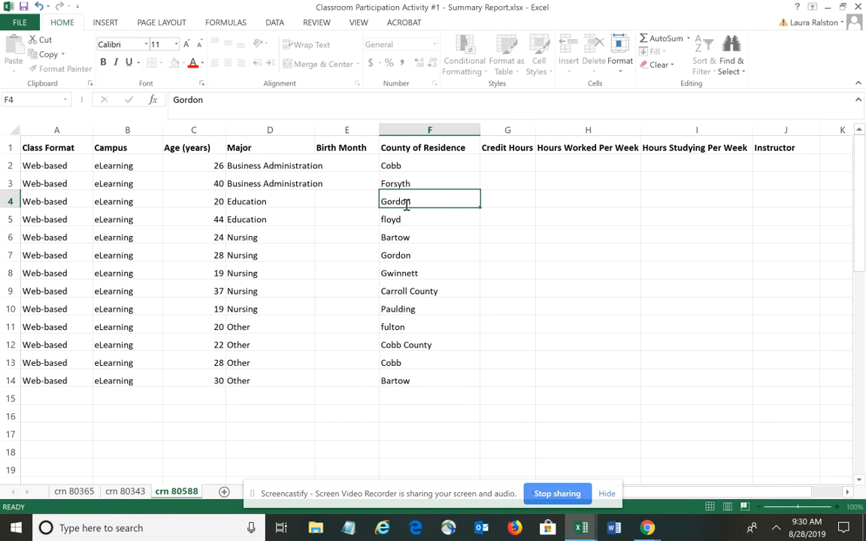
key("Return")
type("Floyd")
key("Return")
- Shorten the county name in cell F9 to Carroll
key("Return")
key("Return")
key("Return")
key("Return")
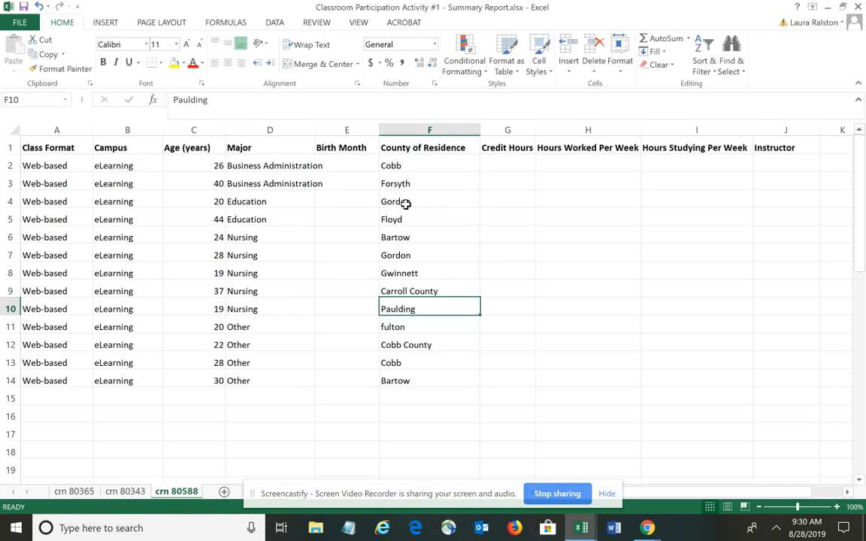
key("Up")
type("Carr")
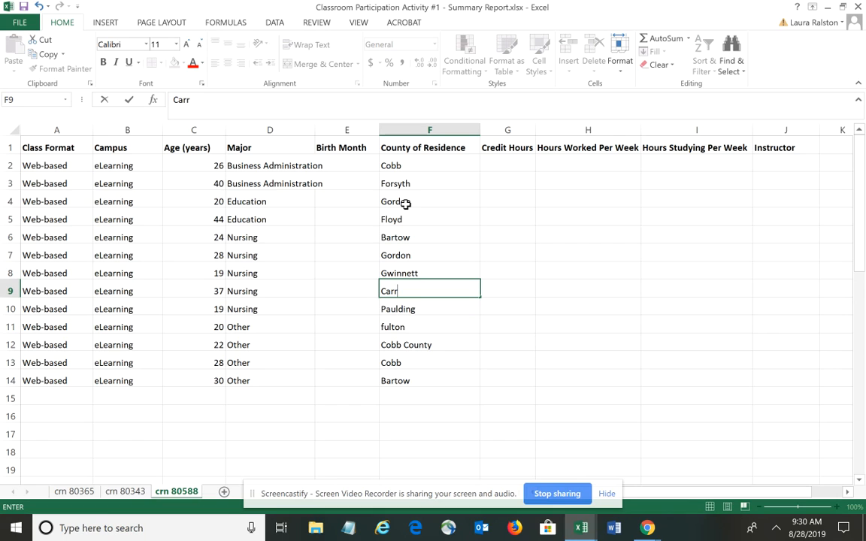
type("oll")
key("Return")
key("Return")
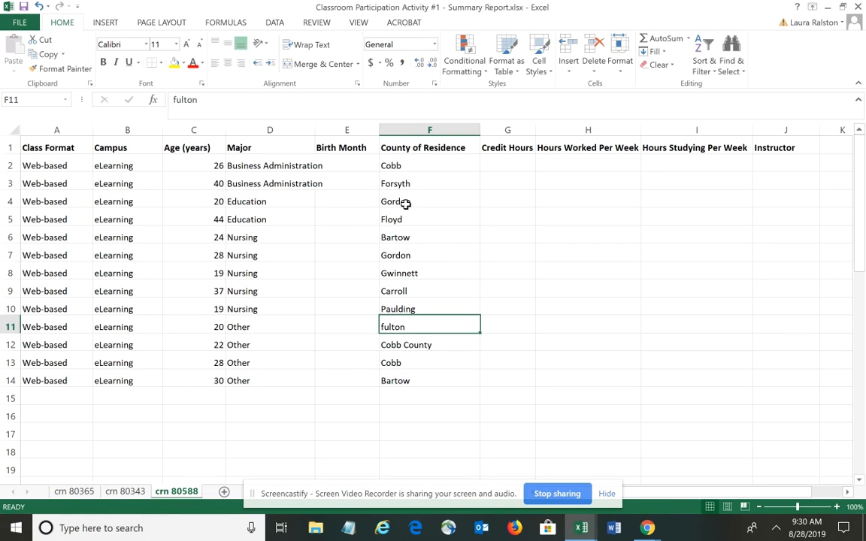
- Re-enter the counties as Fulton in F11 and Cobb in F12 and F13, and save the workbook
type("Fulton")
key("Return")
type("Cobb")
key("Return")
type("Co")
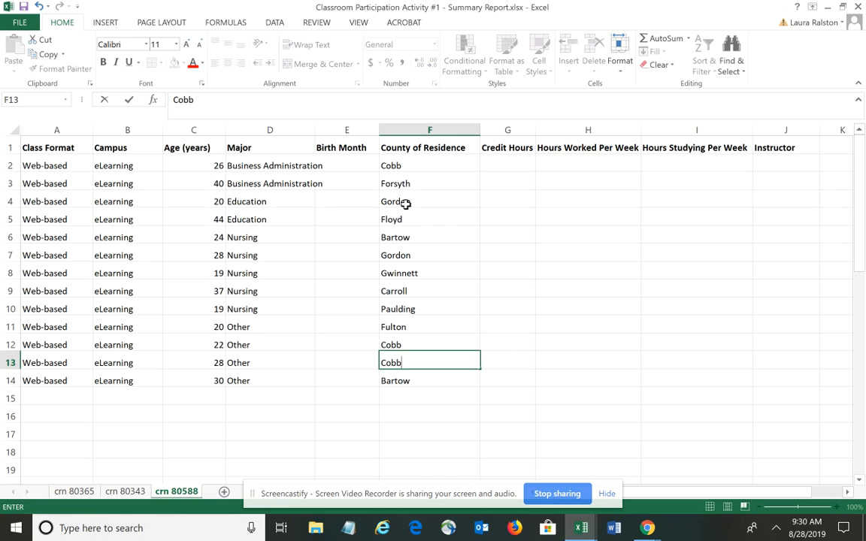
type("bb")
key("Return")
key("Return")
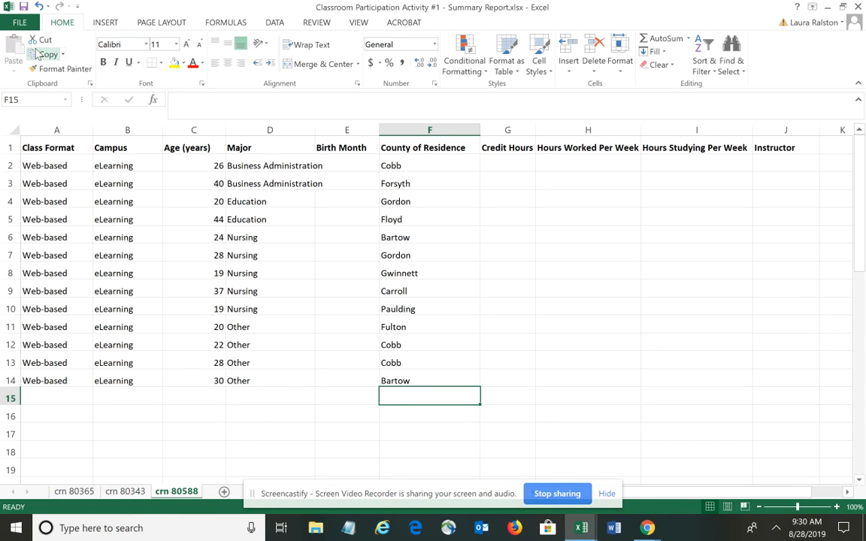
left_click(24, 9)
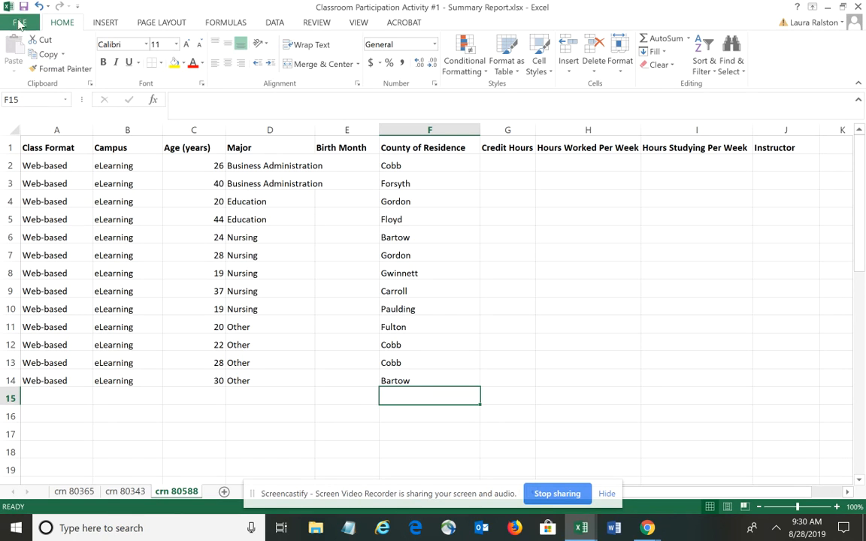
- Close the Classroom Participation workbook and switch to Chrome to open the Elementary Statistics course home page
left_click(861, 7)
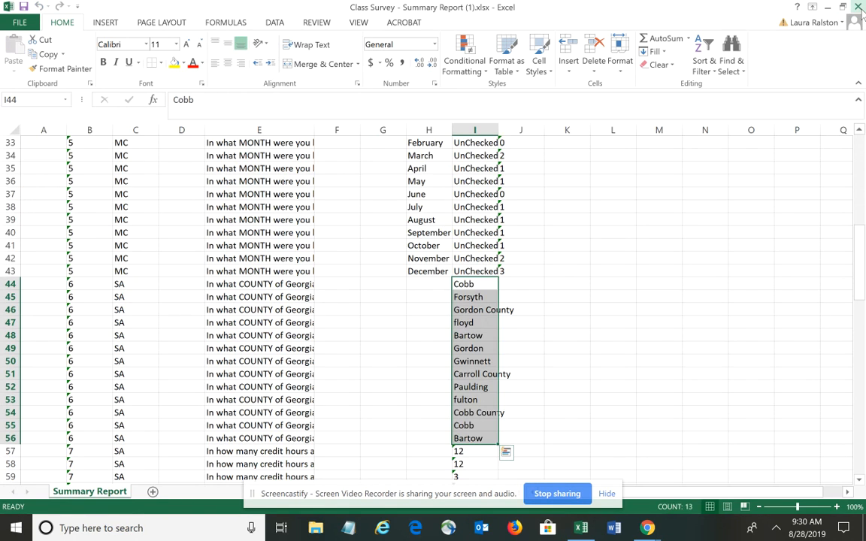
left_click(647, 528)
left_click(611, 494)
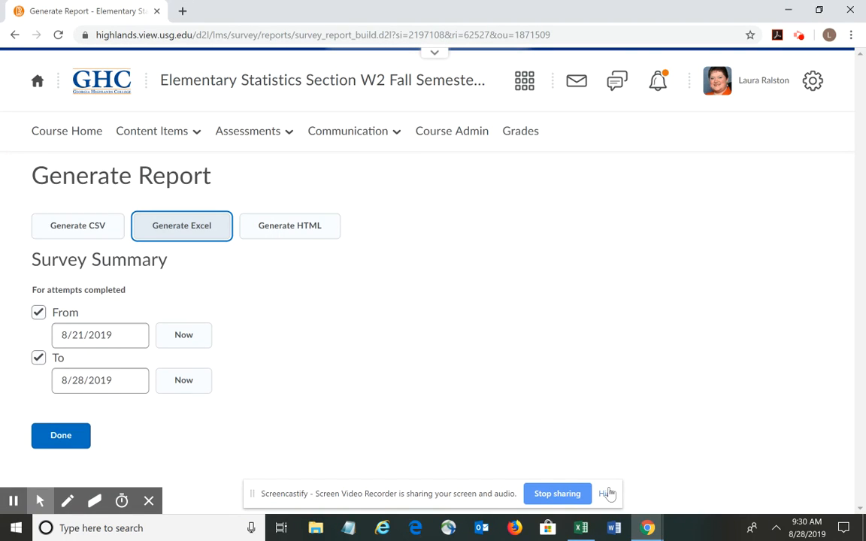
left_click(86, 136)
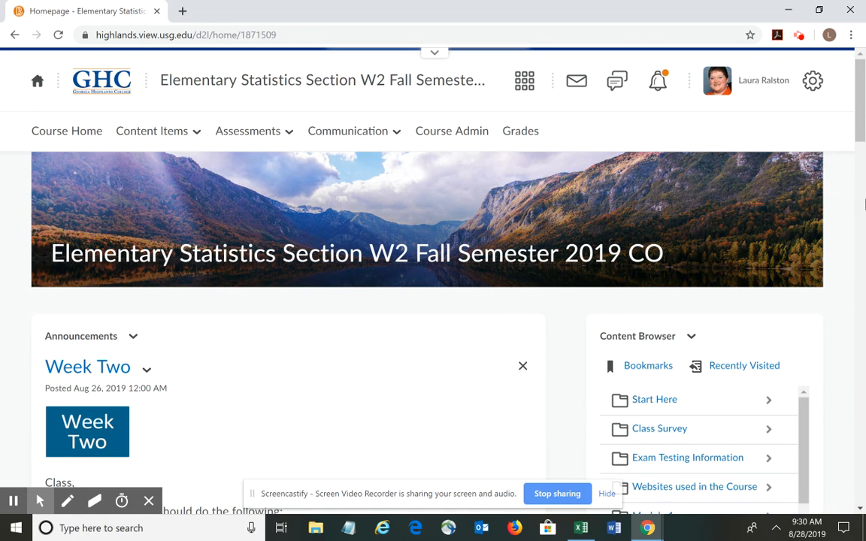
- Open the Project for Module 1 page from Module 1's Introduction & Project folder and start editing its HTML
left_click_drag(863, 111, 846, 163)
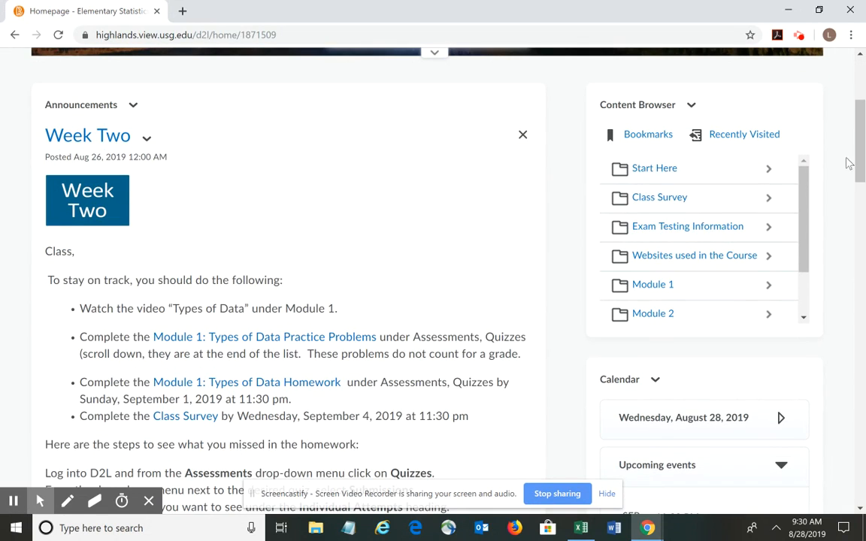
left_click(664, 284)
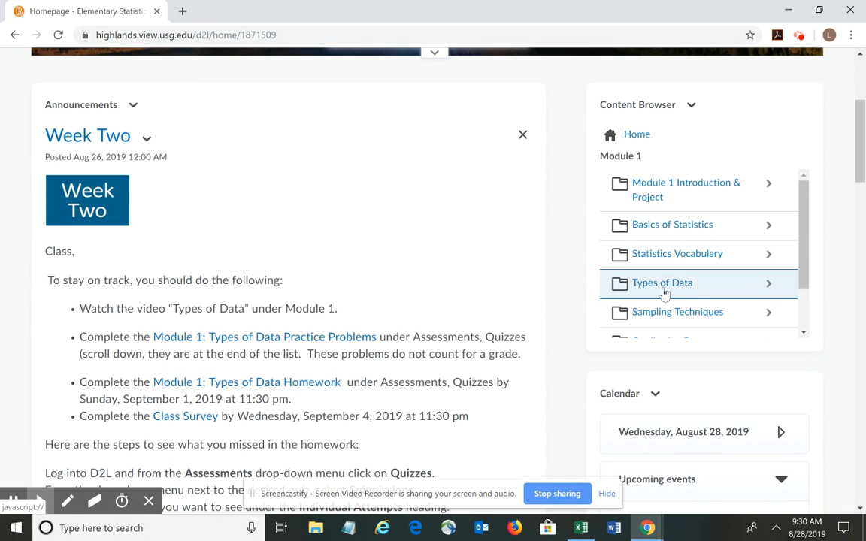
left_click(644, 195)
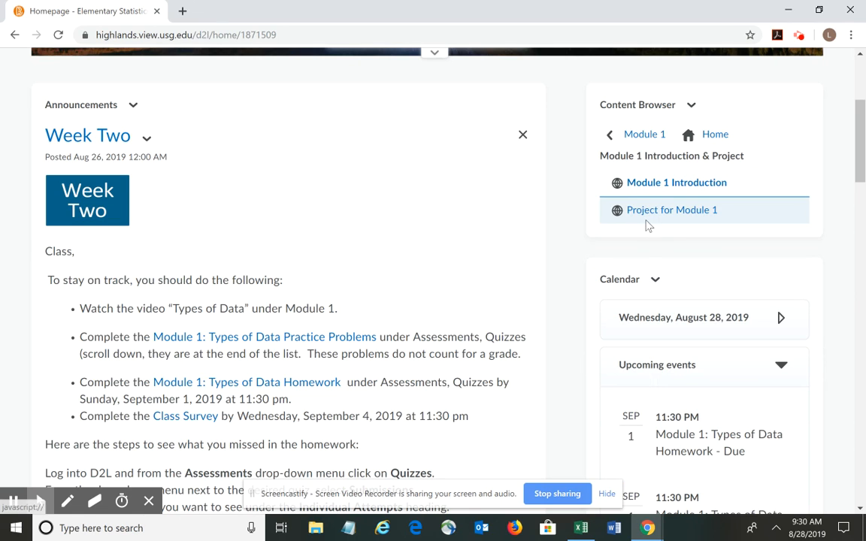
left_click(646, 224)
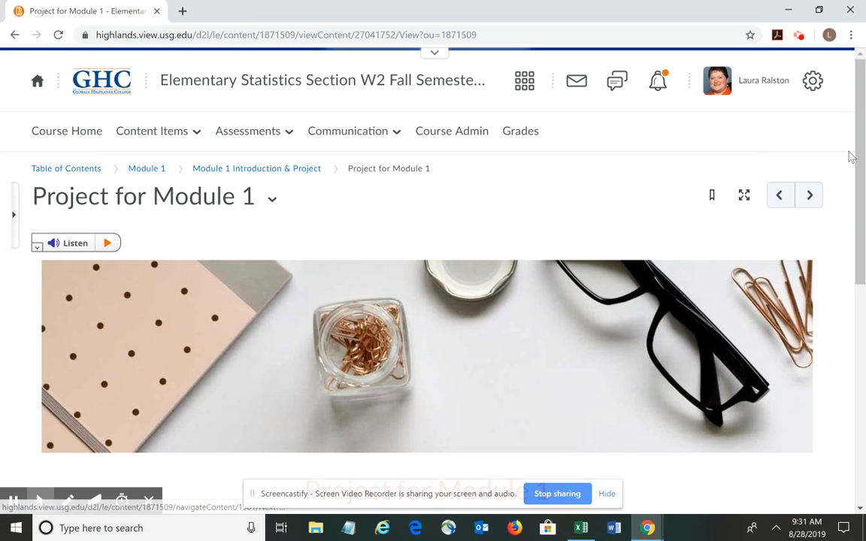
left_click(272, 199)
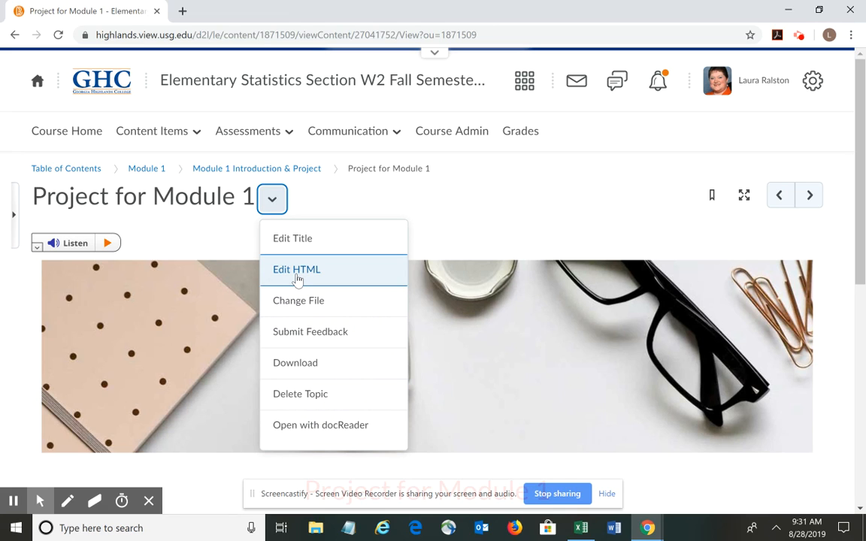
left_click(297, 278)
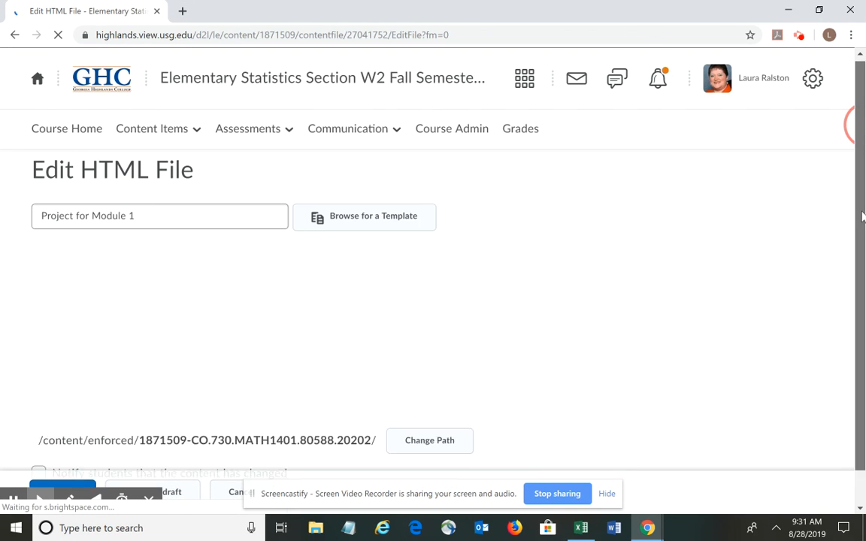
- Select the line "DATA SET WILL BE ADDED LATER" and start inserting a file from My Computer in its place
scroll(806, 290, "down", 3)
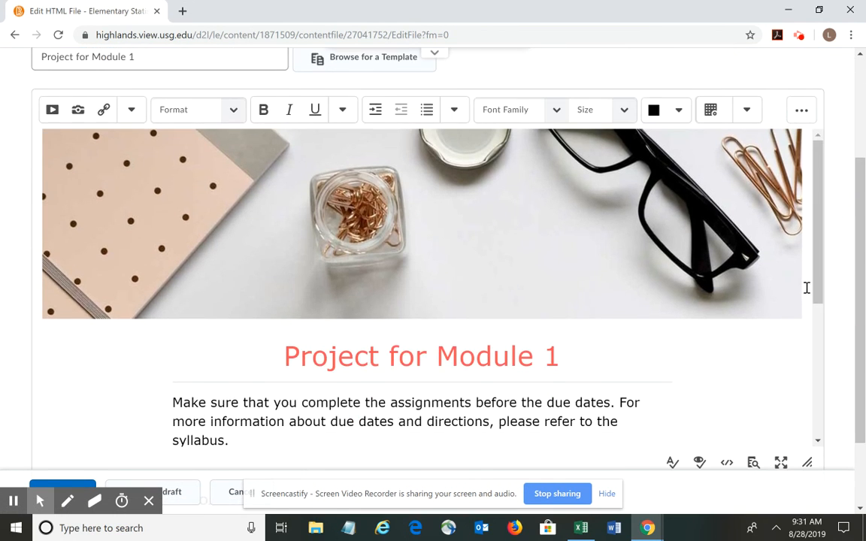
left_click_drag(818, 285, 823, 385)
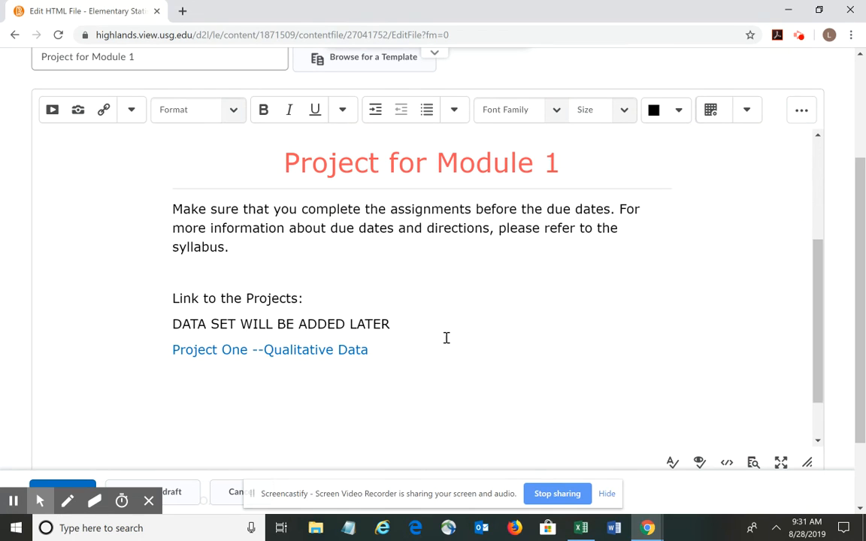
left_click_drag(405, 325, 159, 322)
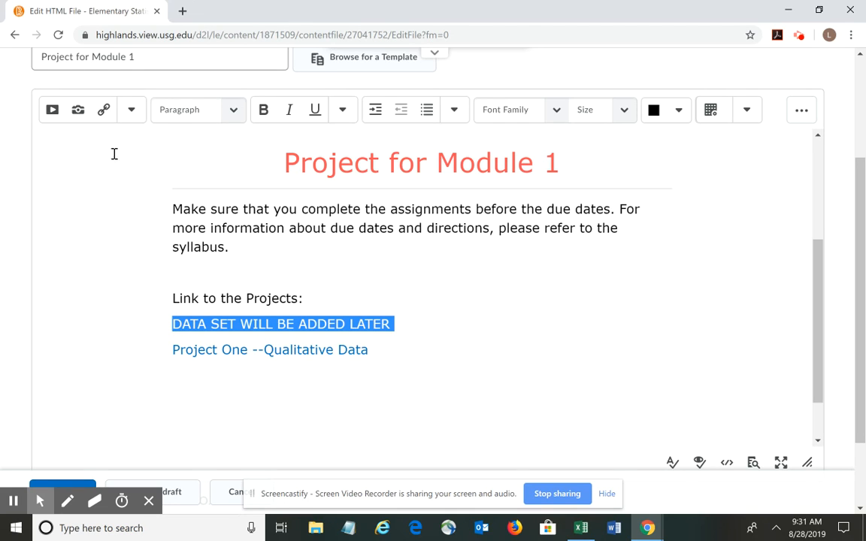
left_click(53, 111)
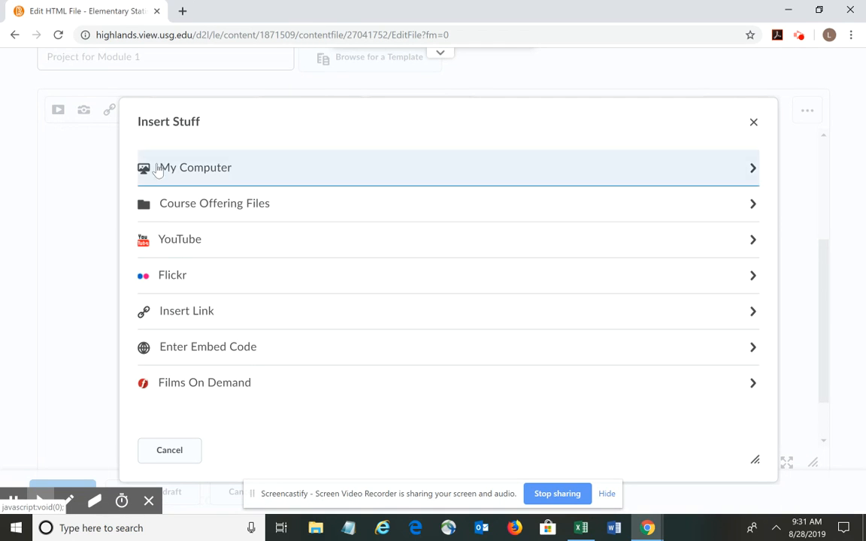
left_click(189, 177)
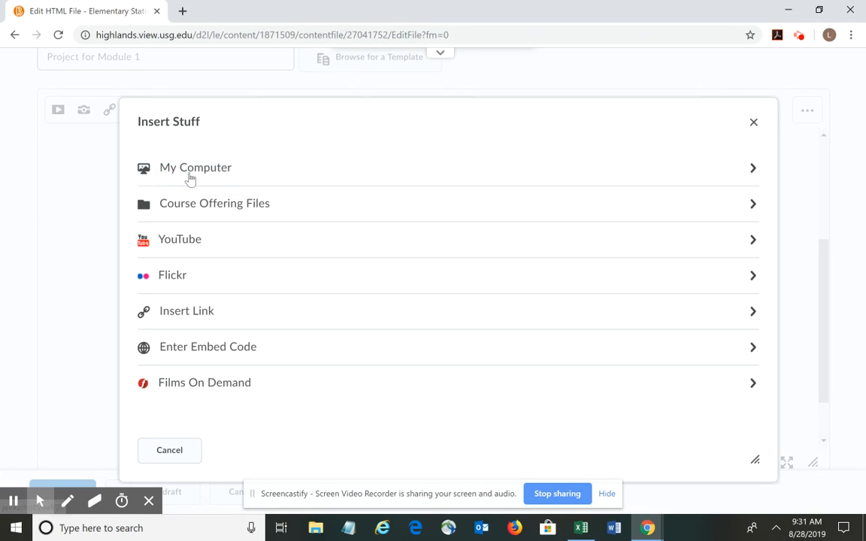